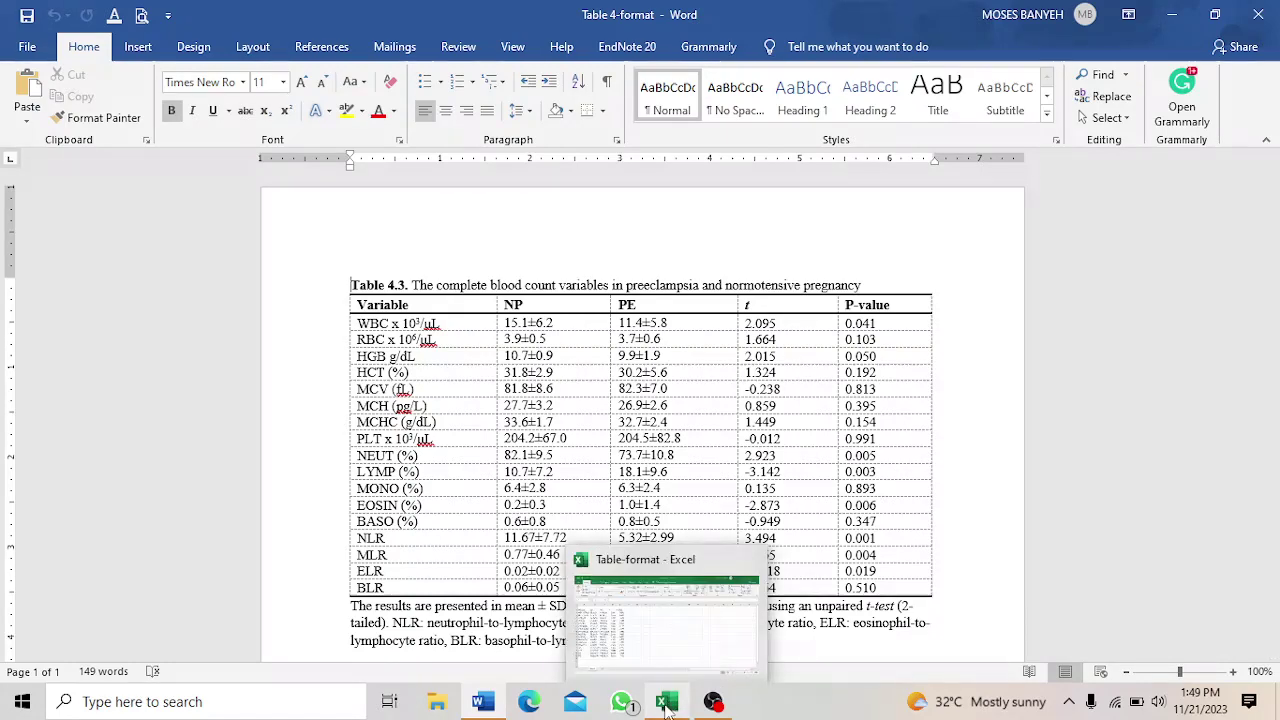
Switch to the Table-format workbook in Excel and select the results table in A2:E19.
{"action": "left_click", "coordinate": [668, 706]}
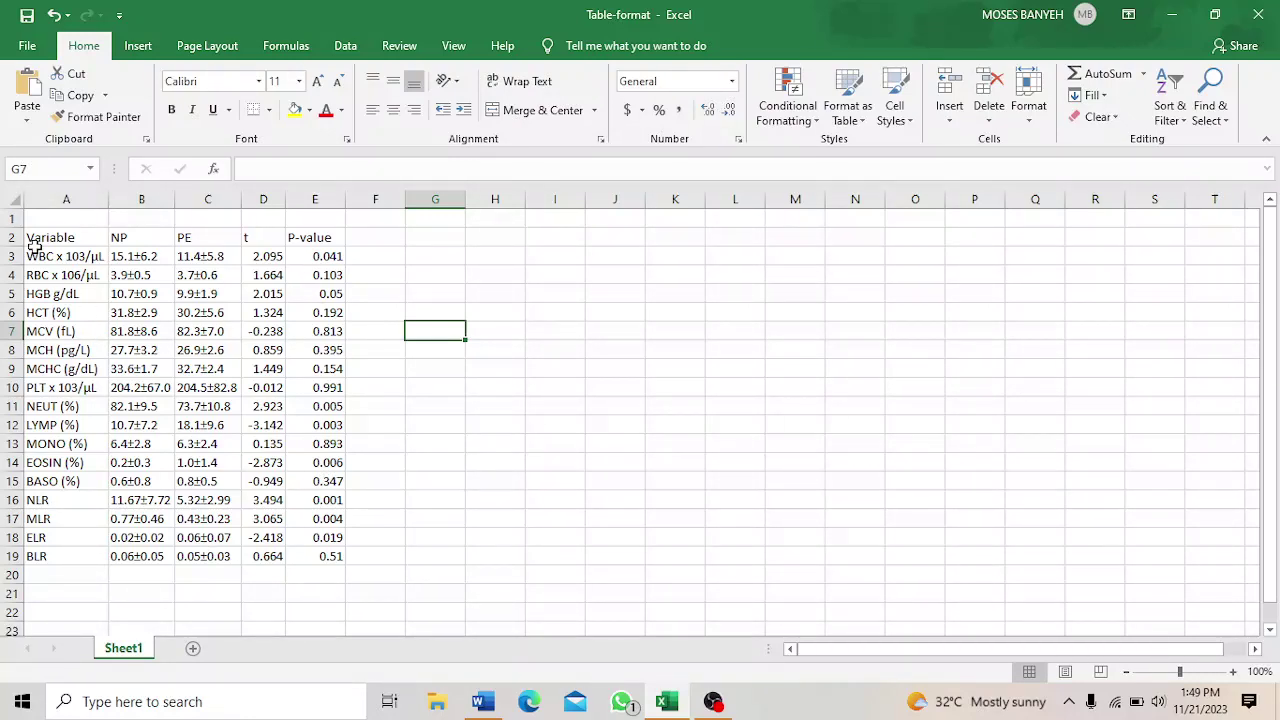
{"action": "left_click_drag", "start_coordinate": [47, 239], "coordinate": [318, 553]}
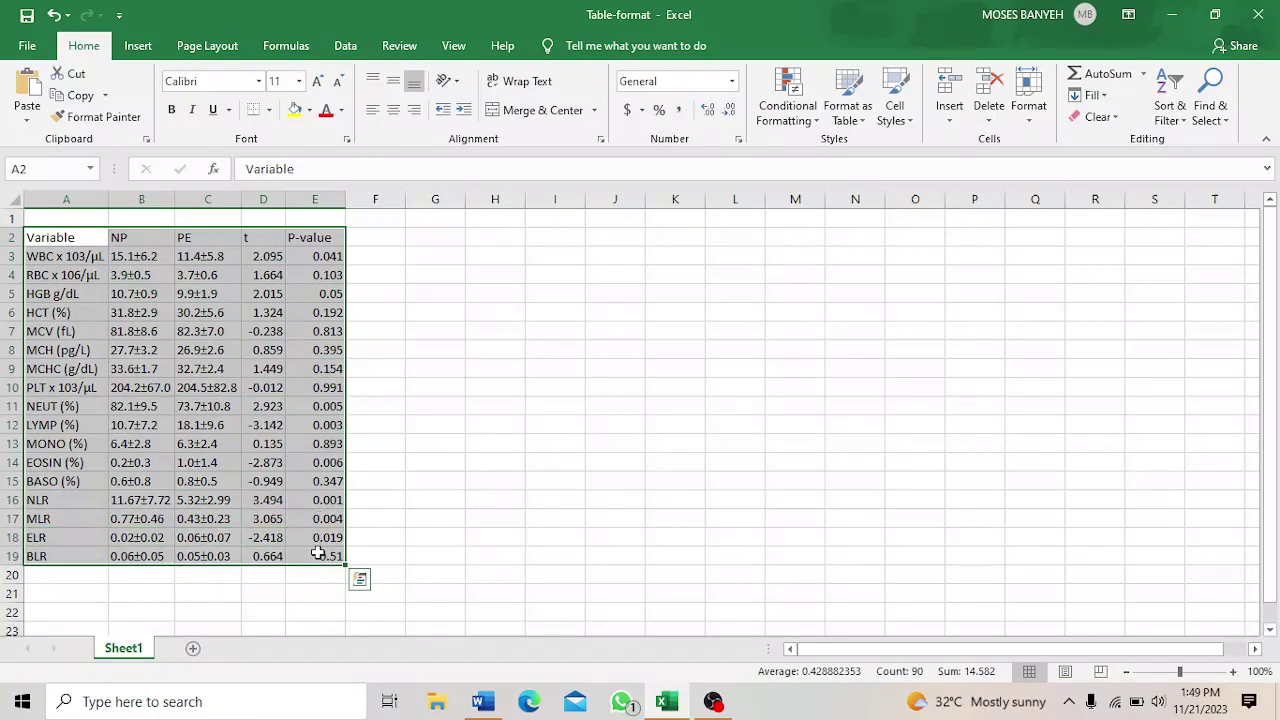
Switch to Word and create a new blank document.
{"action": "left_click", "coordinate": [495, 697]}
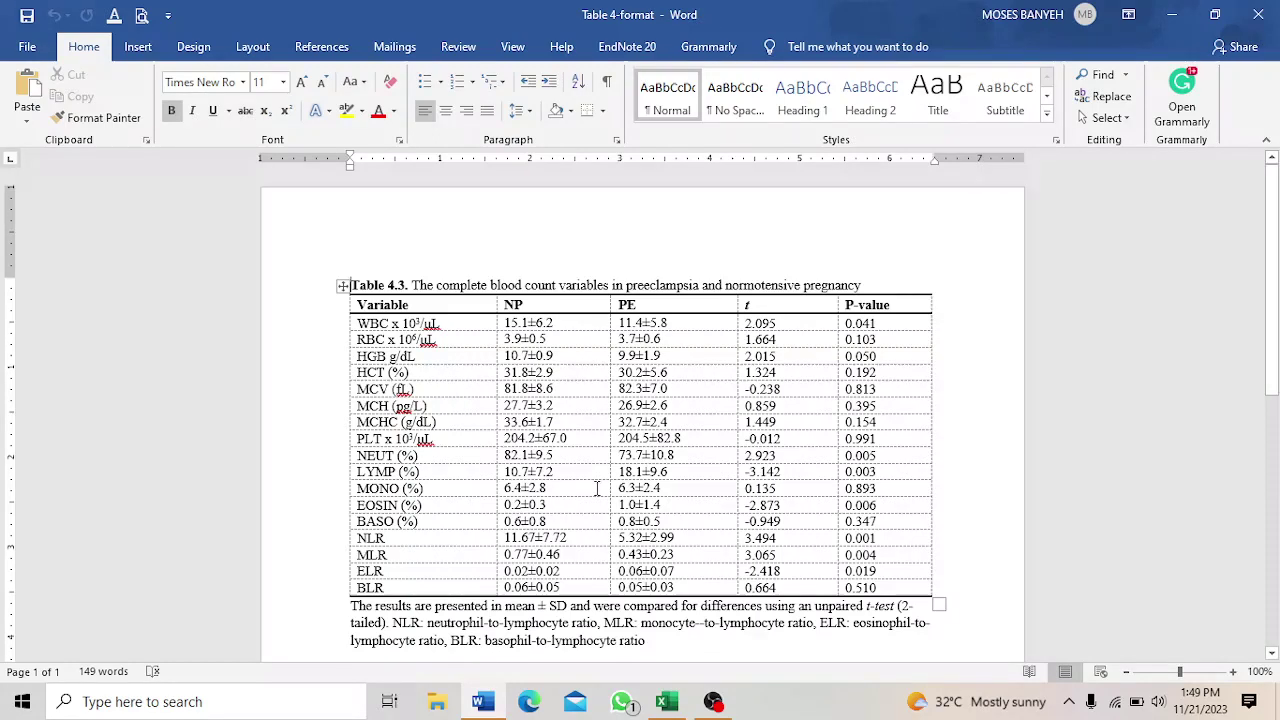
{"action": "left_click", "coordinate": [27, 46]}
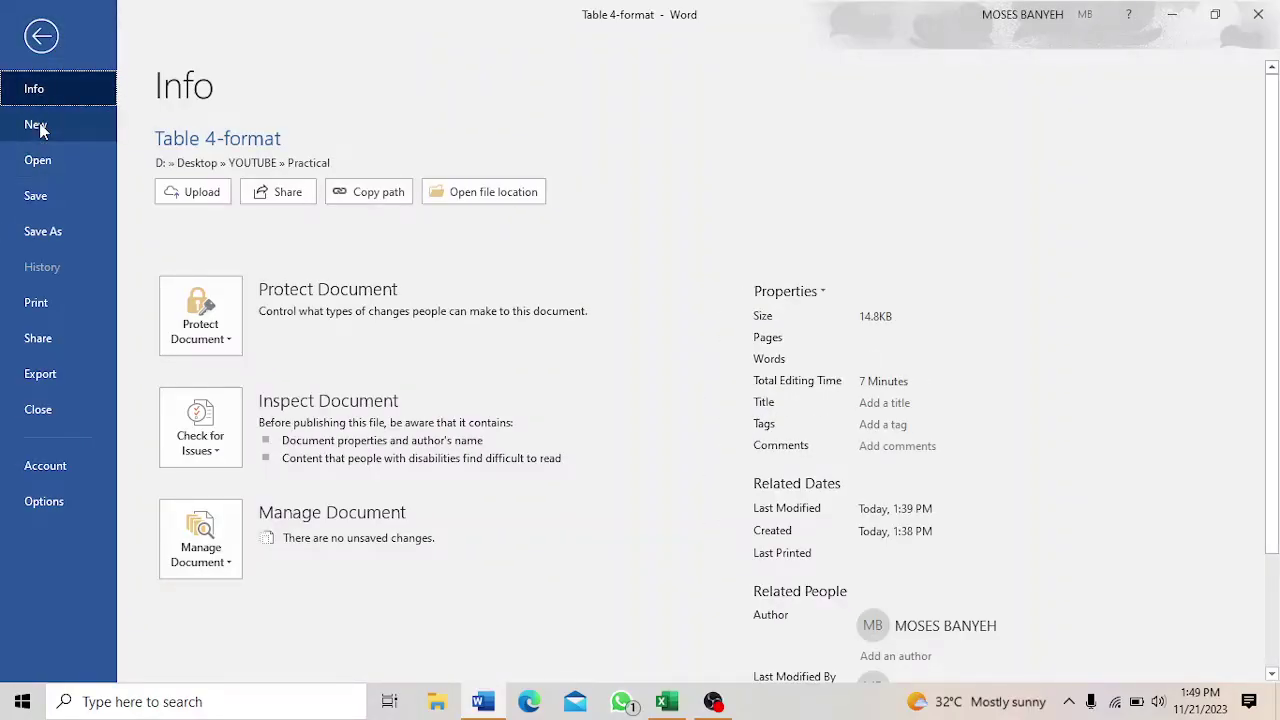
{"action": "left_click", "coordinate": [40, 126]}
{"action": "left_click", "coordinate": [228, 260]}
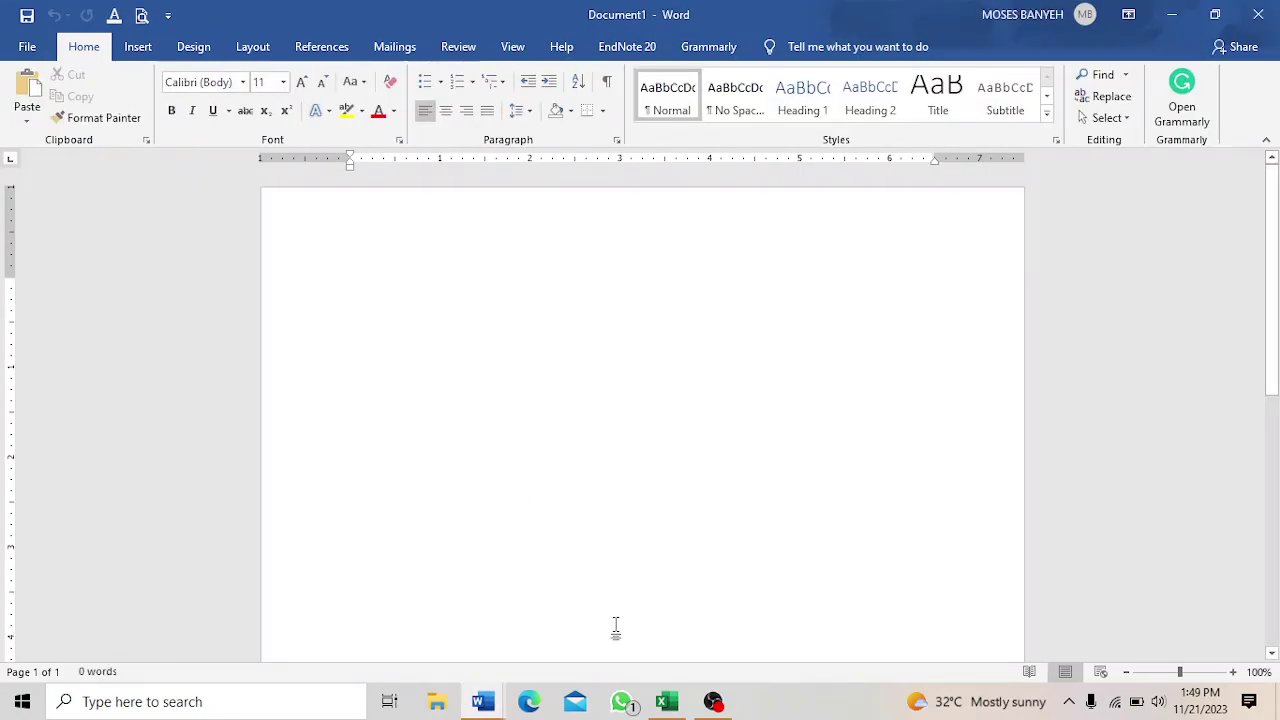
Copy the selected Excel range A2:E19, enter the caption "Table 1" in the blank Word document and paste the range beneath it.
{"action": "left_click", "coordinate": [667, 701]}
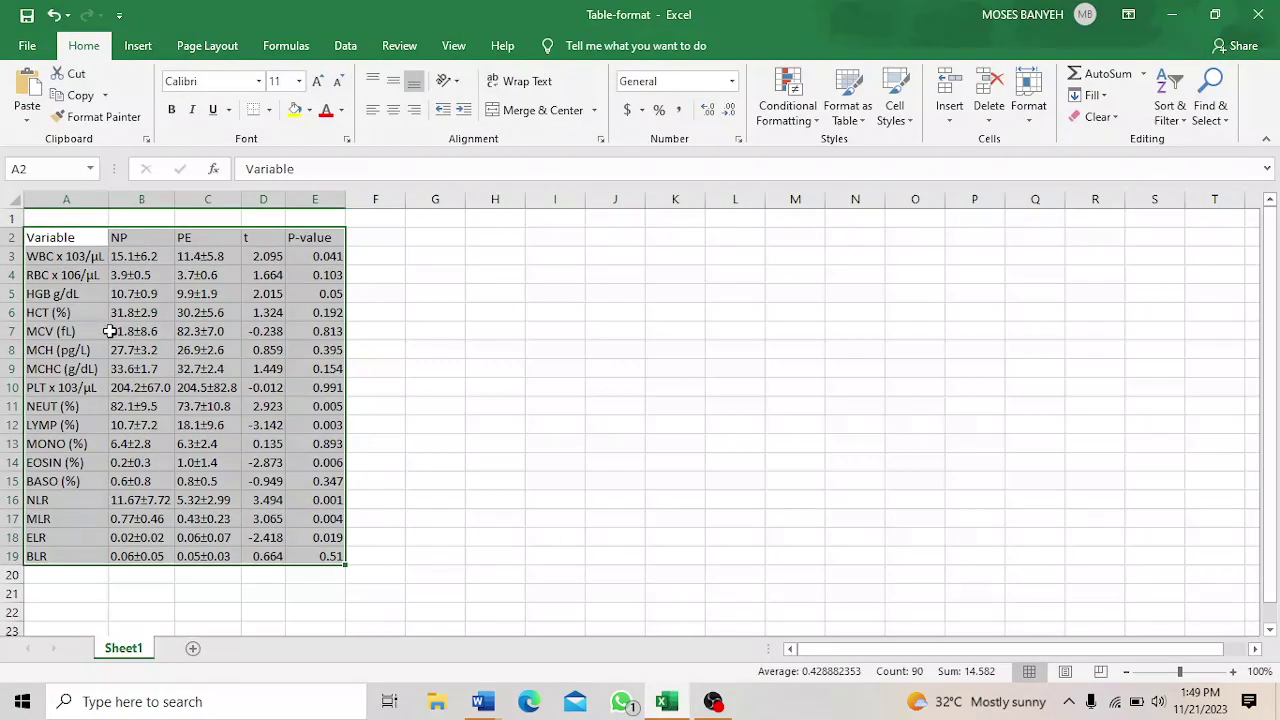
{"action": "key", "text": "ctrl+c"}
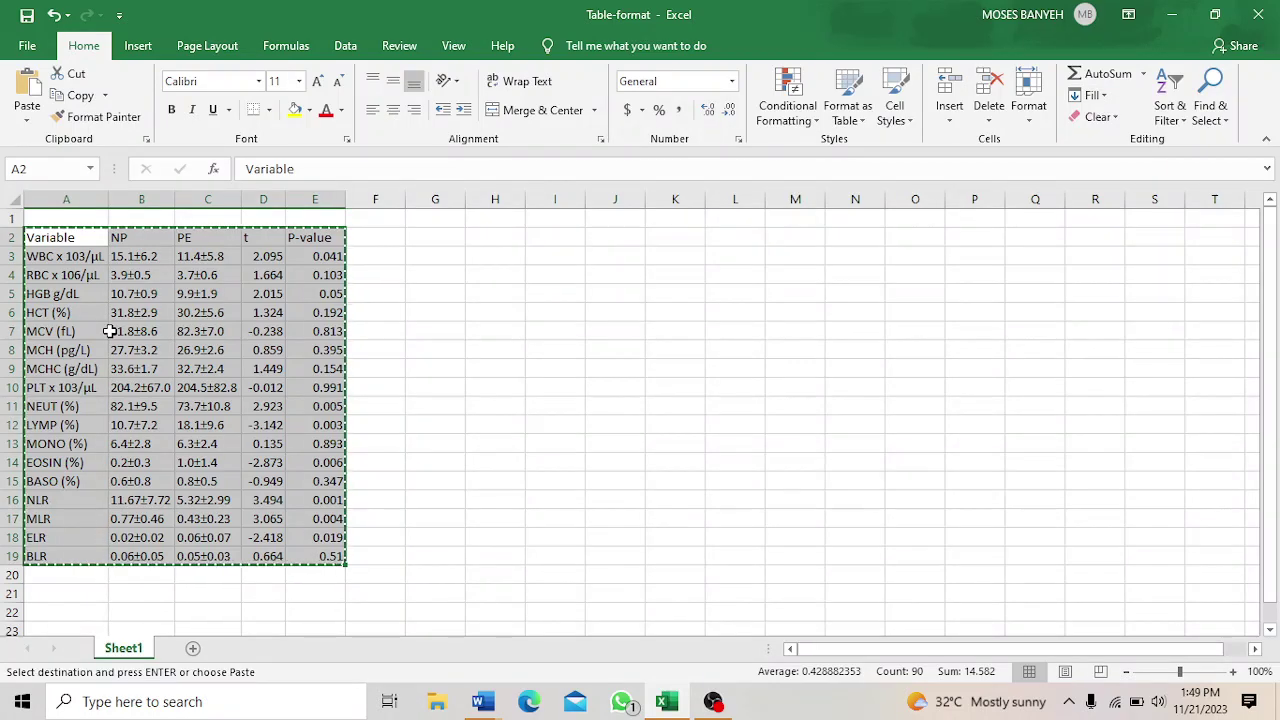
{"action": "left_click", "coordinate": [483, 701]}
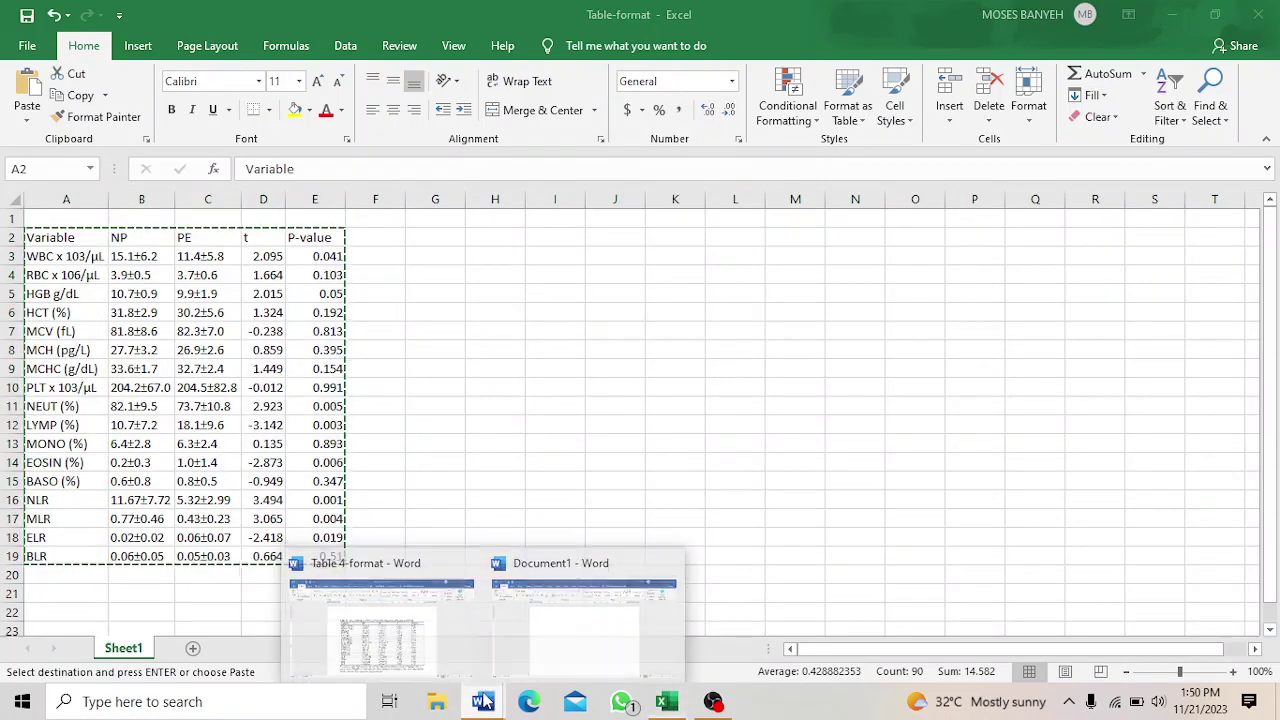
{"action": "left_click", "coordinate": [534, 655]}
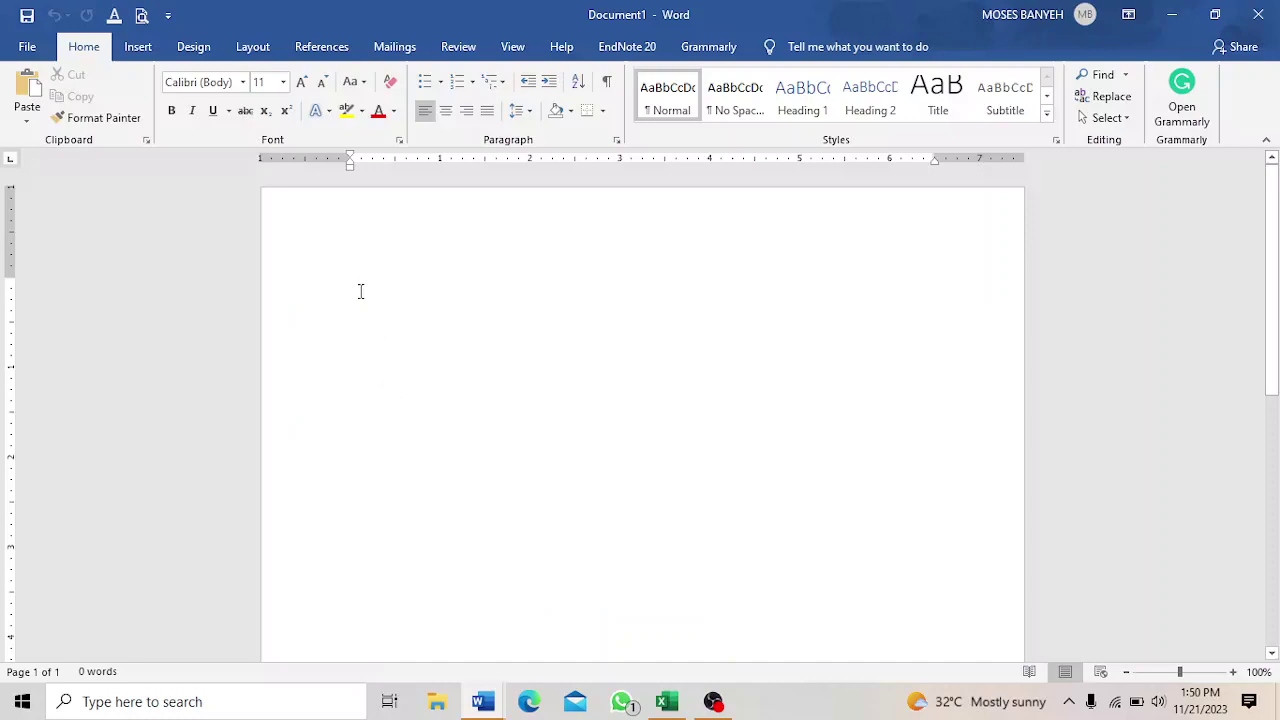
{"action": "type", "text": "Tabl"}
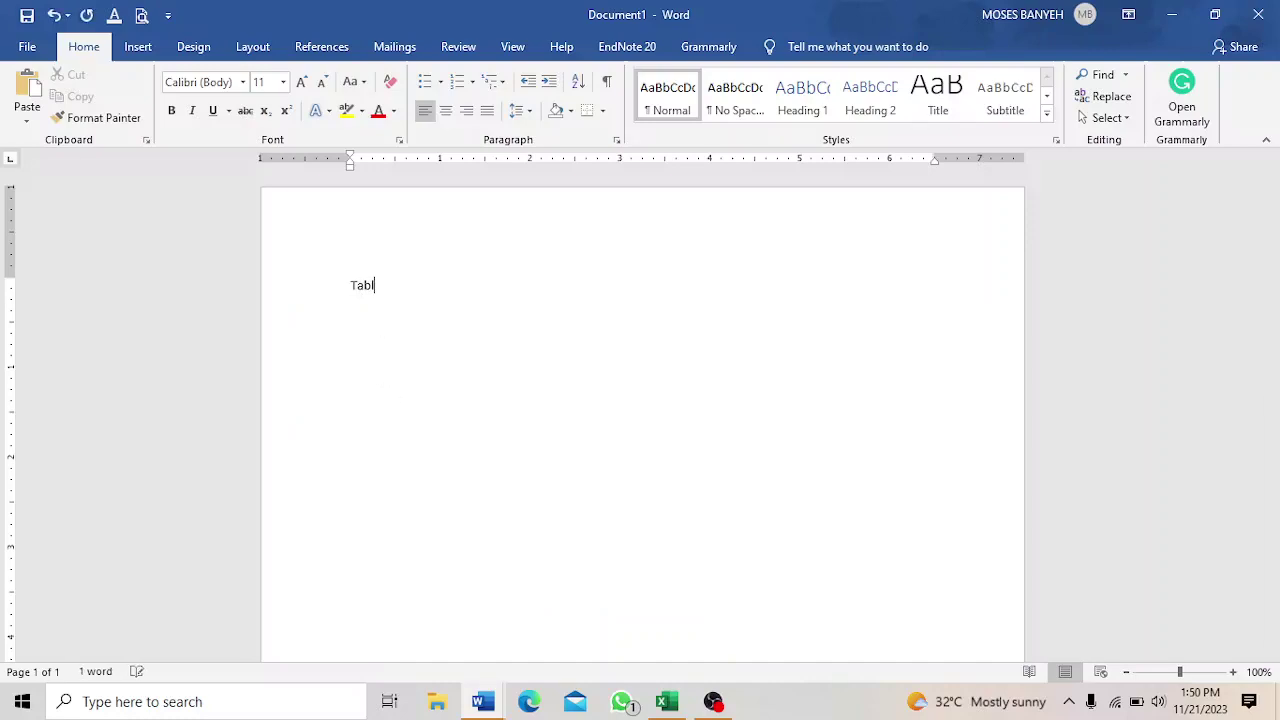
{"action": "type", "text": "e 1"}
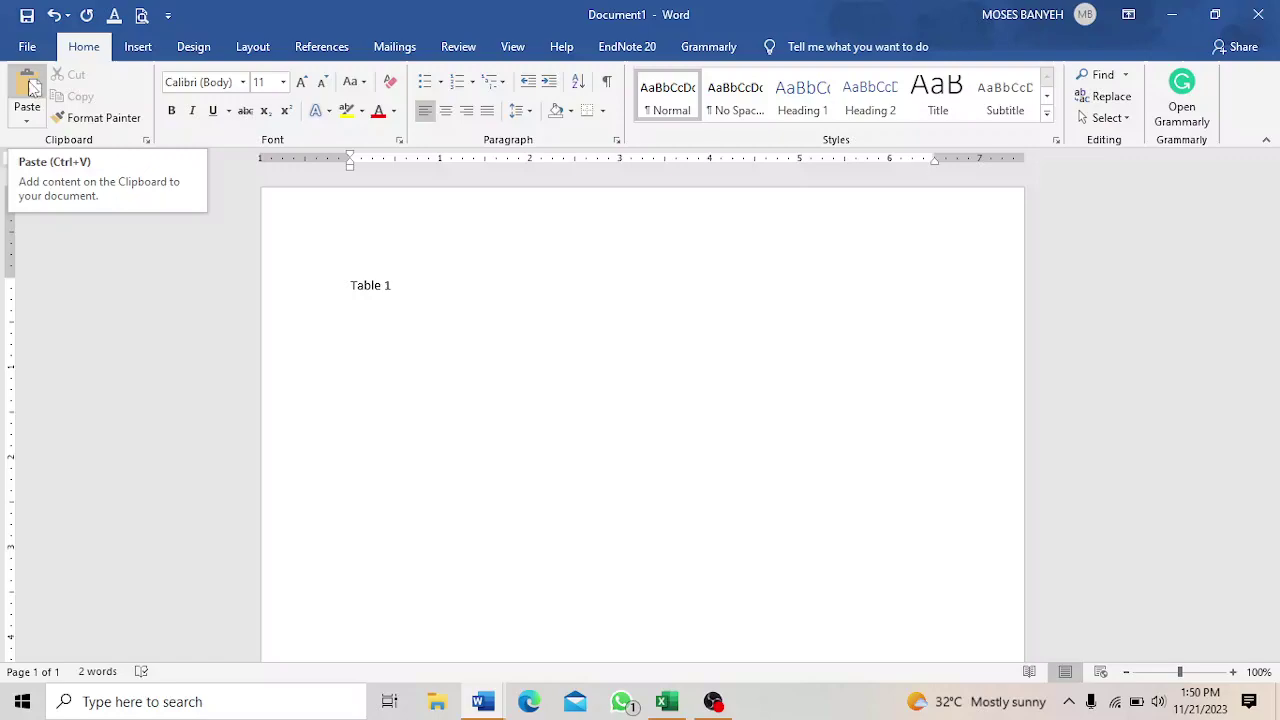
{"action": "left_click", "coordinate": [30, 88]}
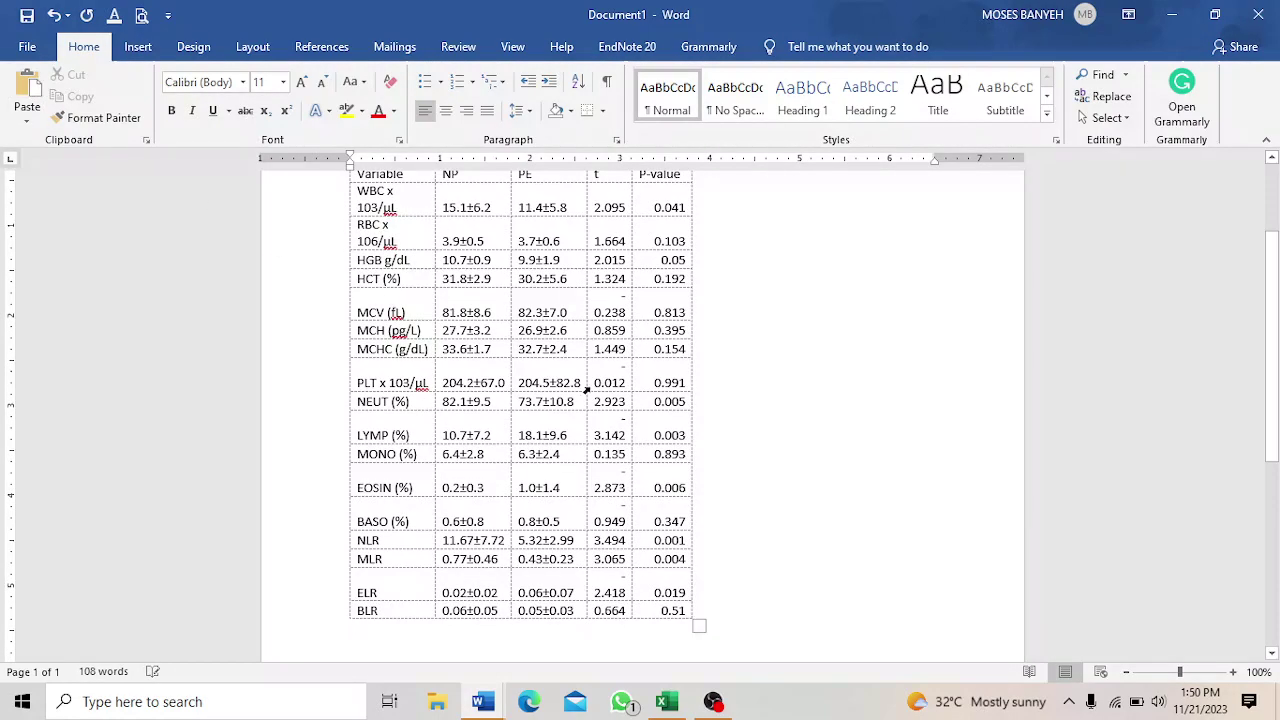
Review the pasted table from its header row to the BLR row, checking how its rows and columns fit the page.
{"action": "left_click", "coordinate": [1273, 198]}
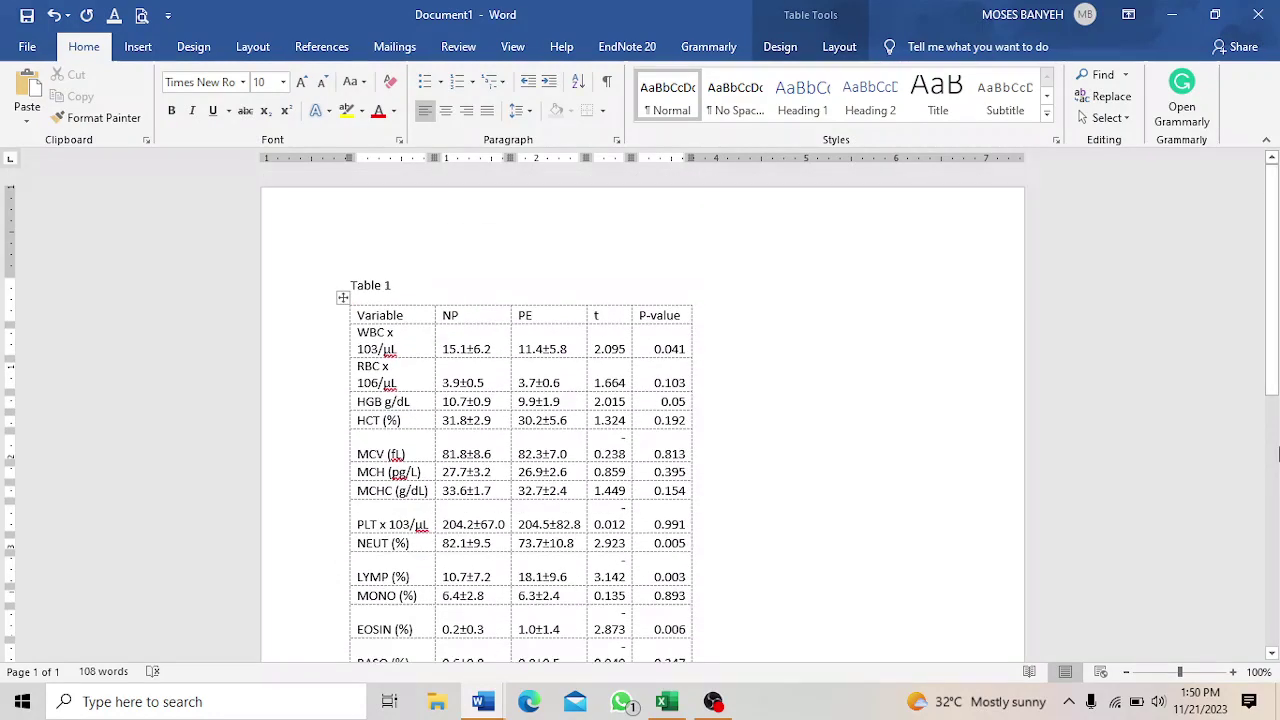
{"action": "scroll", "coordinate": [1275, 285], "scroll_direction": "down", "scroll_amount": 5}
{"action": "scroll", "coordinate": [1273, 285], "scroll_direction": "up", "scroll_amount": 5}
{"action": "left_click_drag", "start_coordinate": [1274, 270], "coordinate": [1275, 466]}
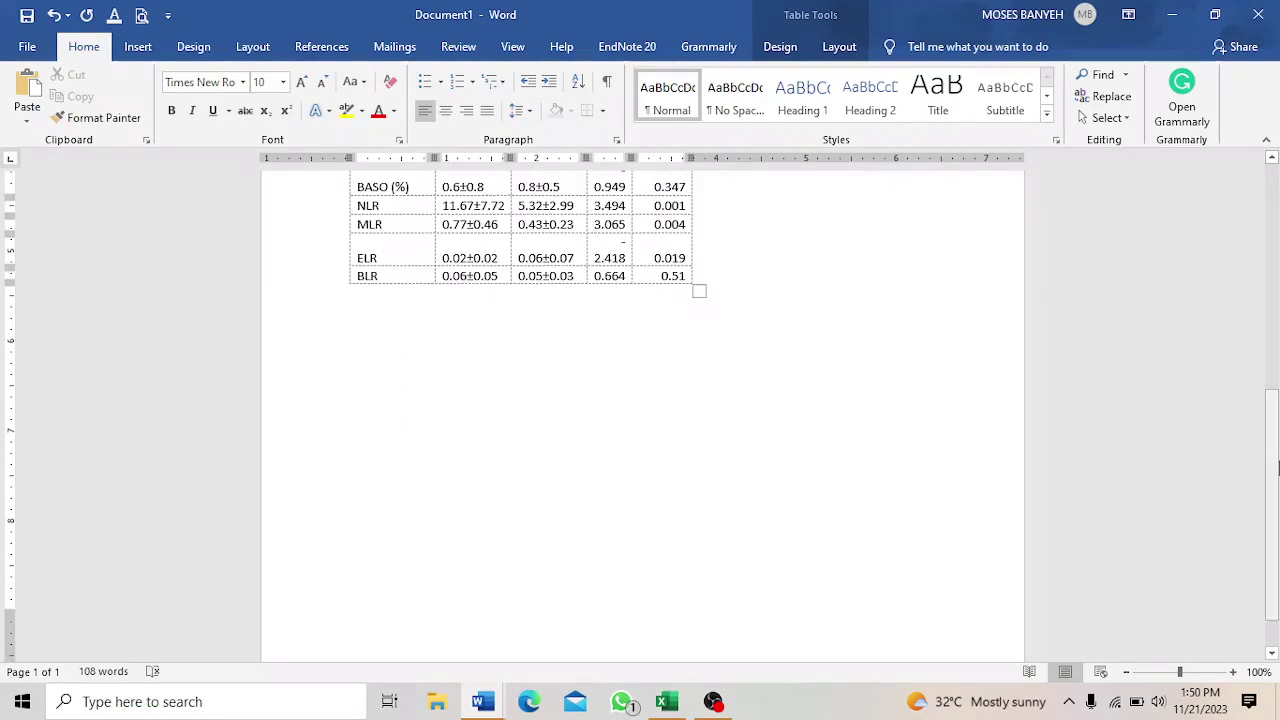
{"action": "left_click", "coordinate": [1268, 320]}
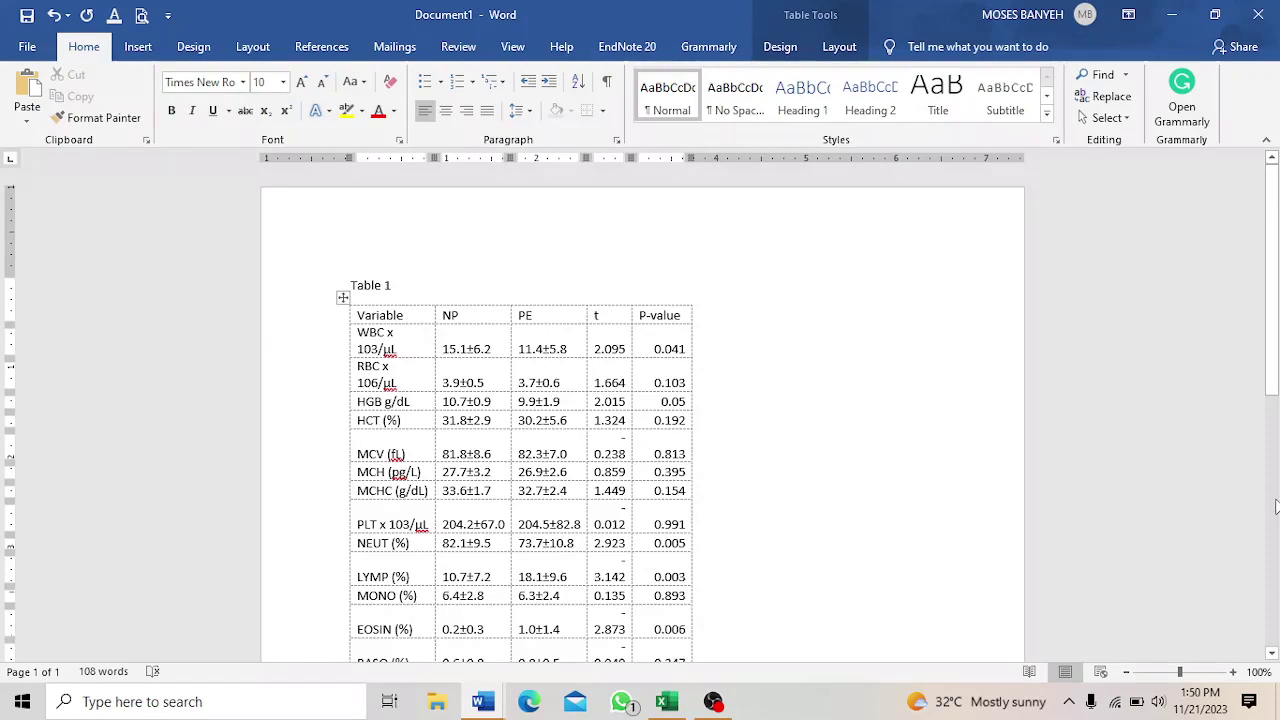
{"action": "left_click", "coordinate": [1275, 507]}
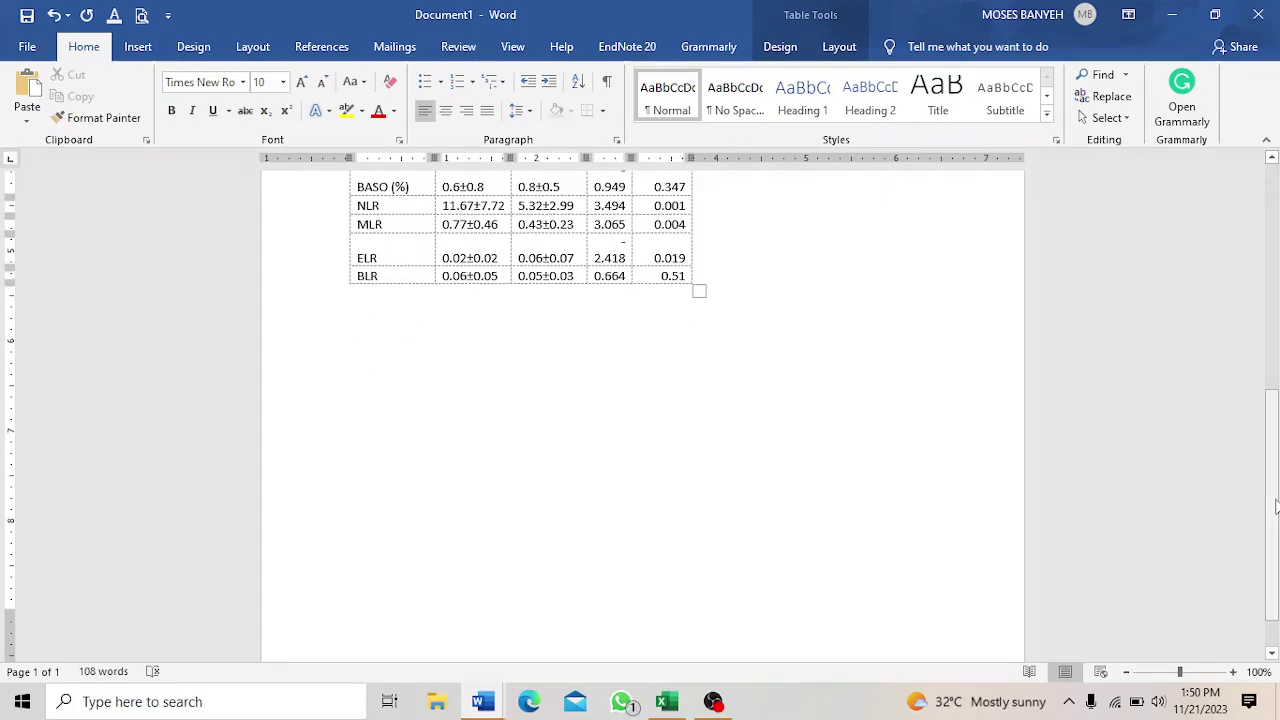
{"action": "left_click", "coordinate": [1275, 210]}
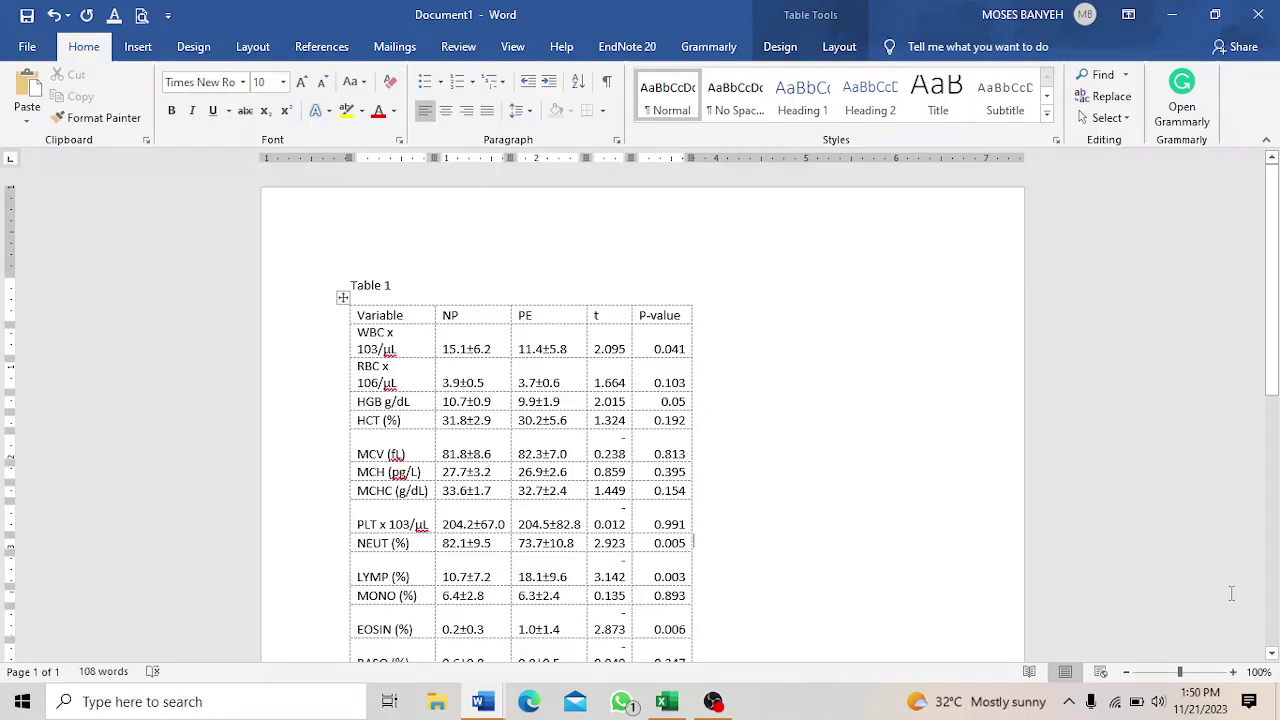
Enlarge the table to about 5.9 inches wide, and adjust the column borders to narrow NP and PE and widen t.
{"action": "scroll", "coordinate": [1272, 655], "scroll_direction": "down", "scroll_amount": 5}
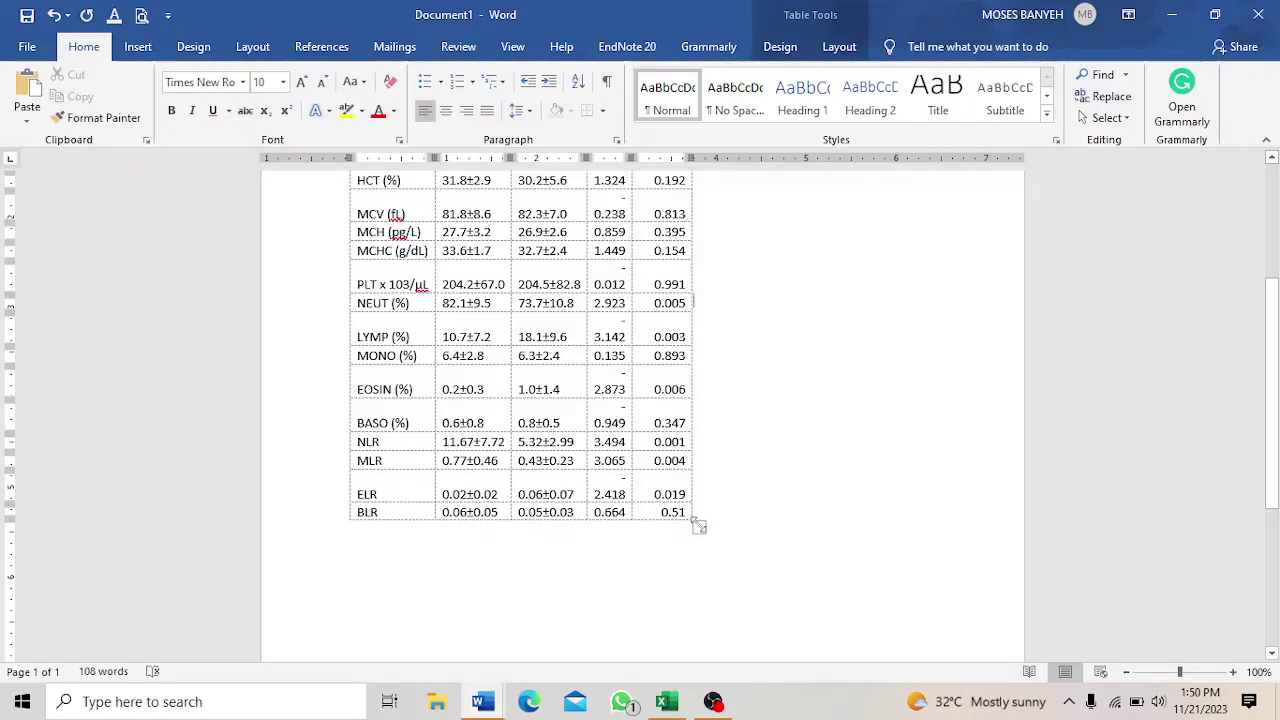
{"action": "left_click_drag", "start_coordinate": [698, 526], "coordinate": [880, 329]}
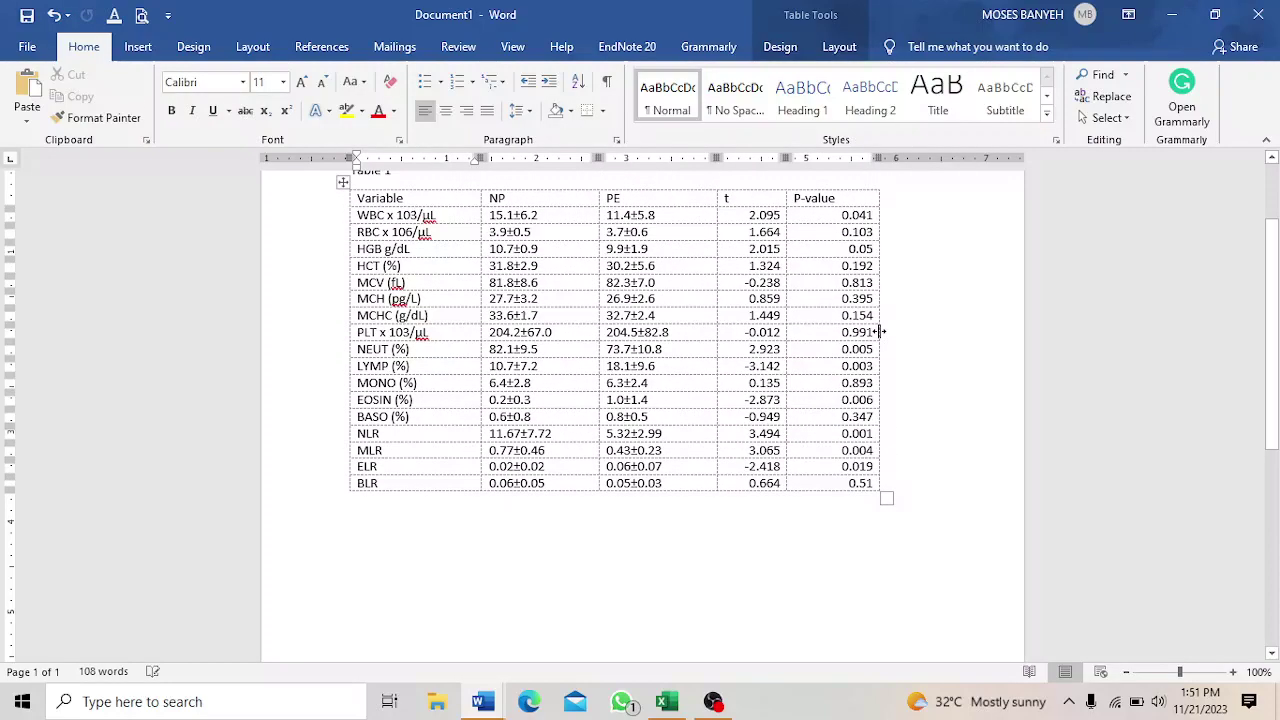
{"action": "left_click", "coordinate": [1271, 158]}
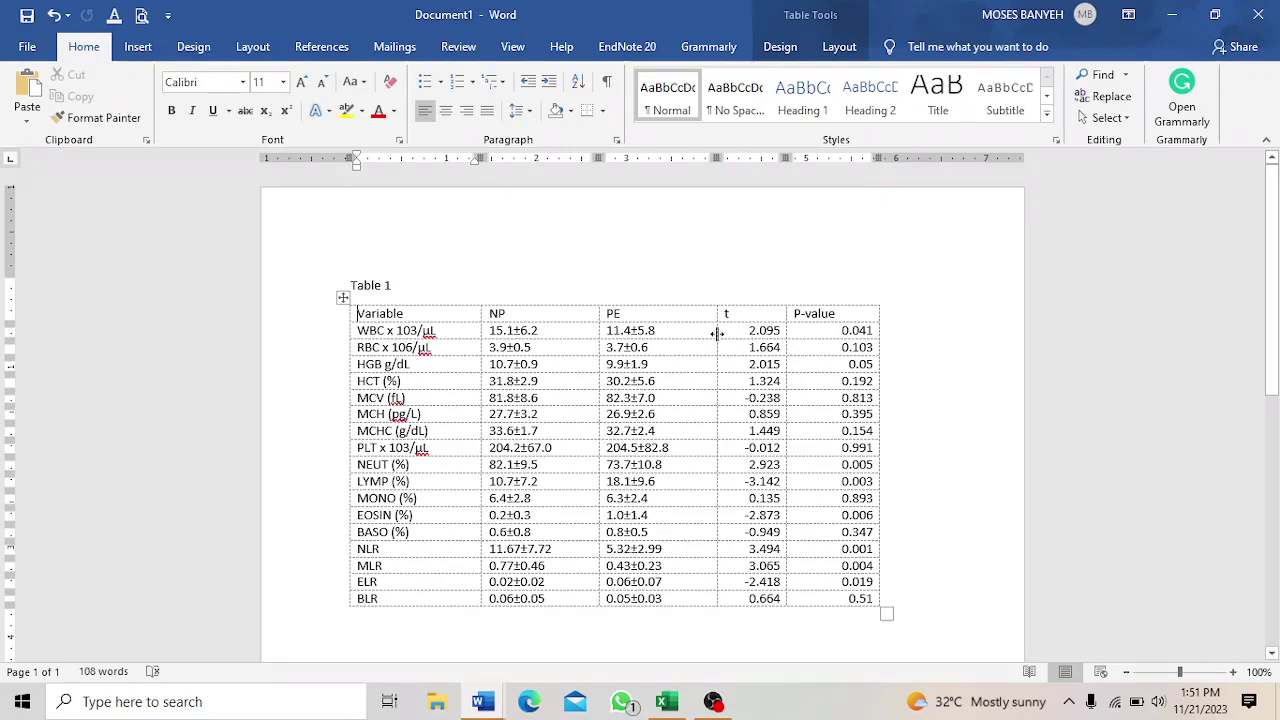
{"action": "left_click_drag", "start_coordinate": [714, 332], "coordinate": [704, 332]}
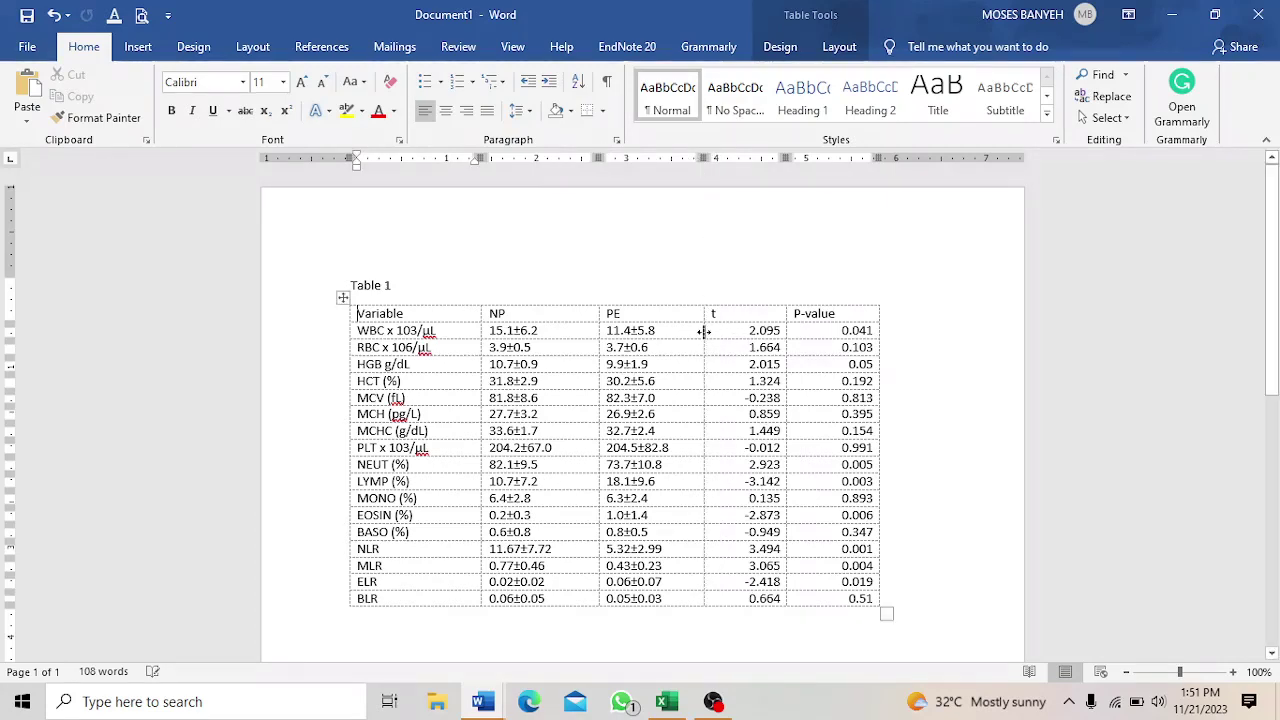
{"action": "left_click_drag", "start_coordinate": [598, 333], "coordinate": [586, 333]}
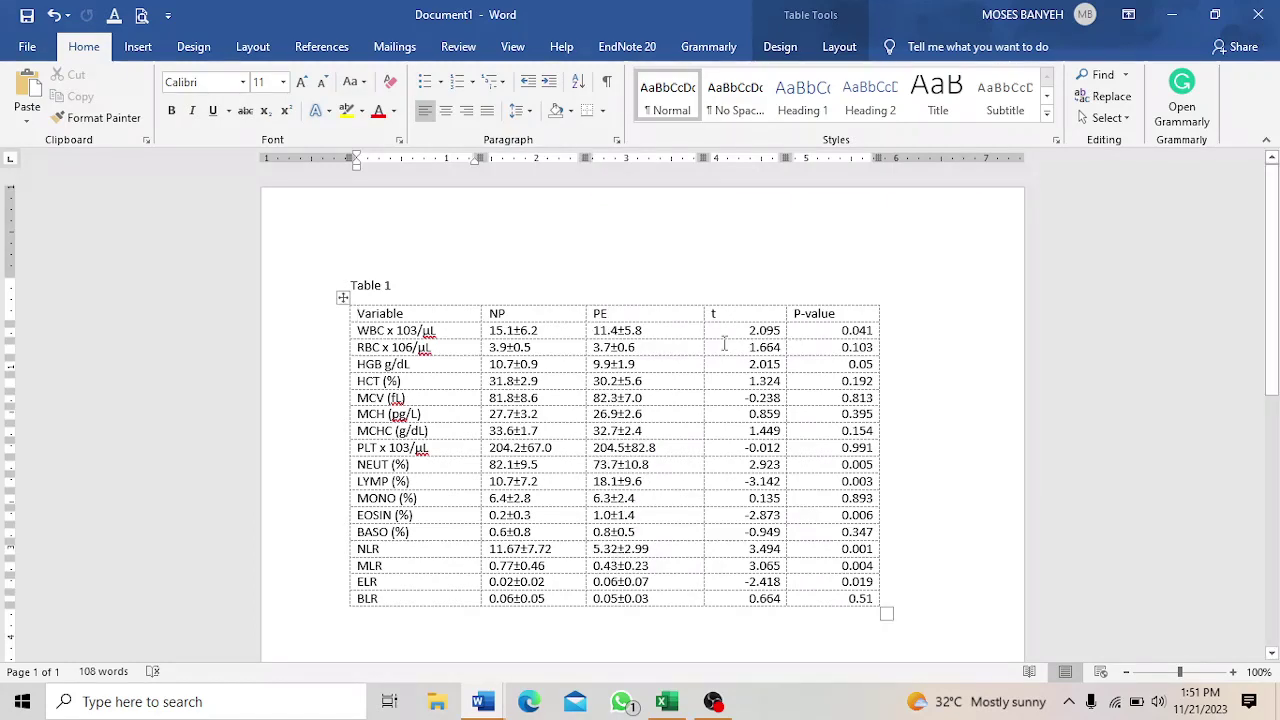
{"action": "left_click_drag", "start_coordinate": [704, 344], "coordinate": [698, 344]}
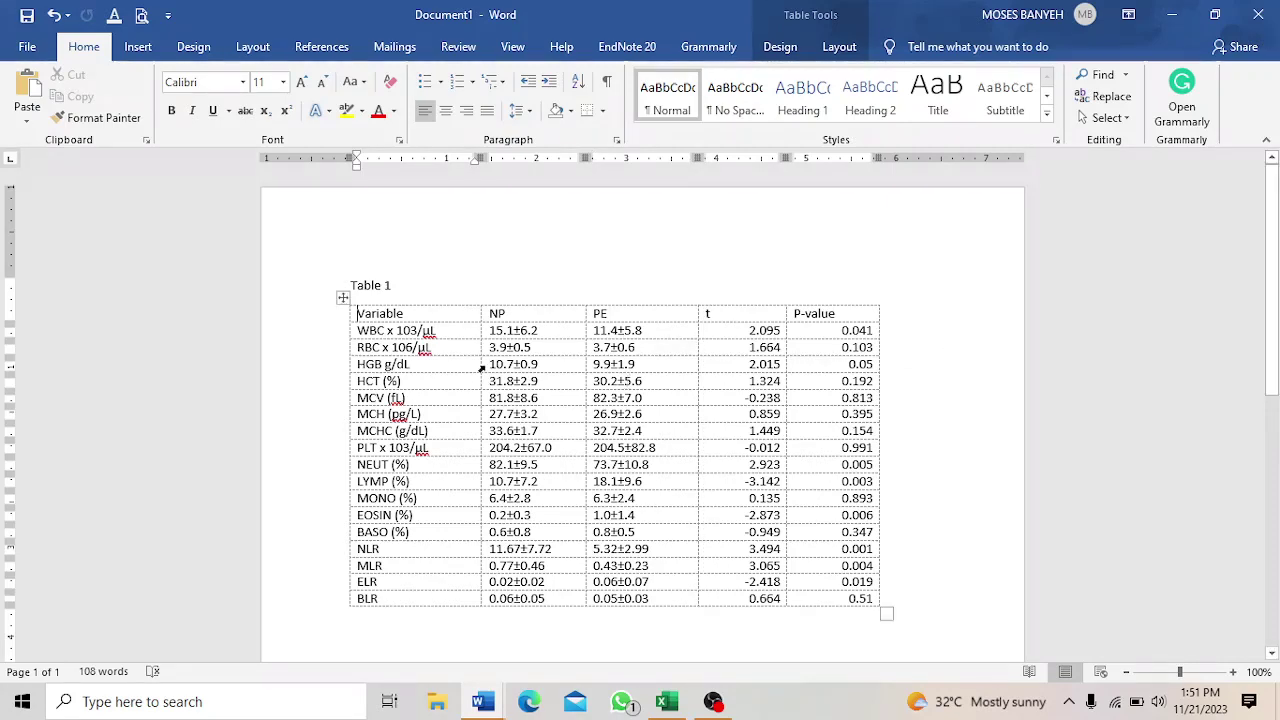
Left-align the contents of the t and P-value columns.
{"action": "left_click", "coordinate": [413, 304]}
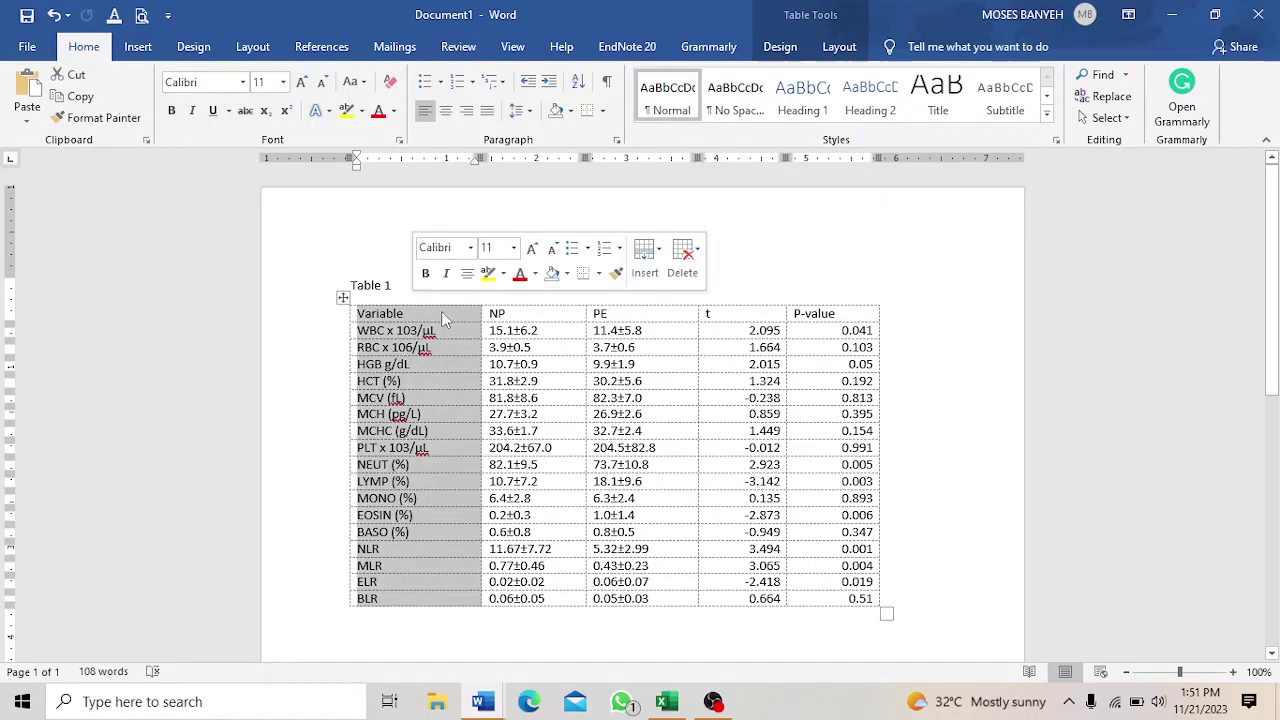
{"action": "left_click", "coordinate": [514, 300]}
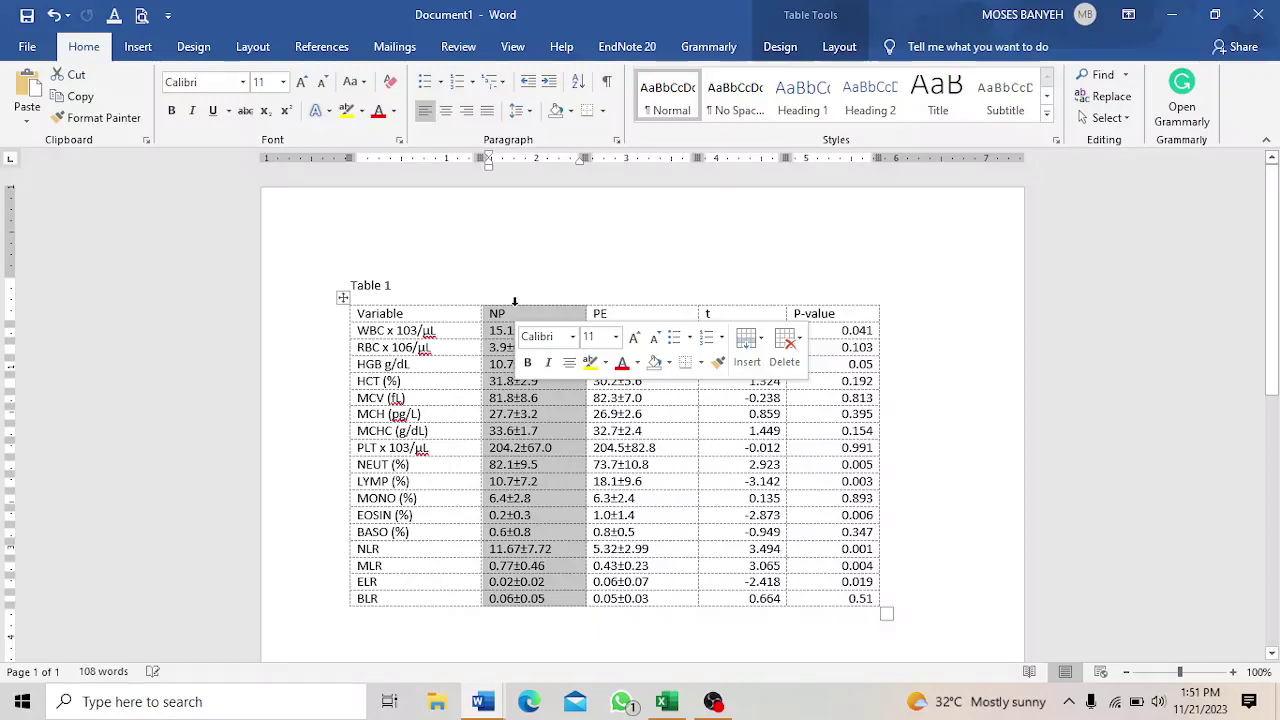
{"action": "left_click", "coordinate": [617, 299]}
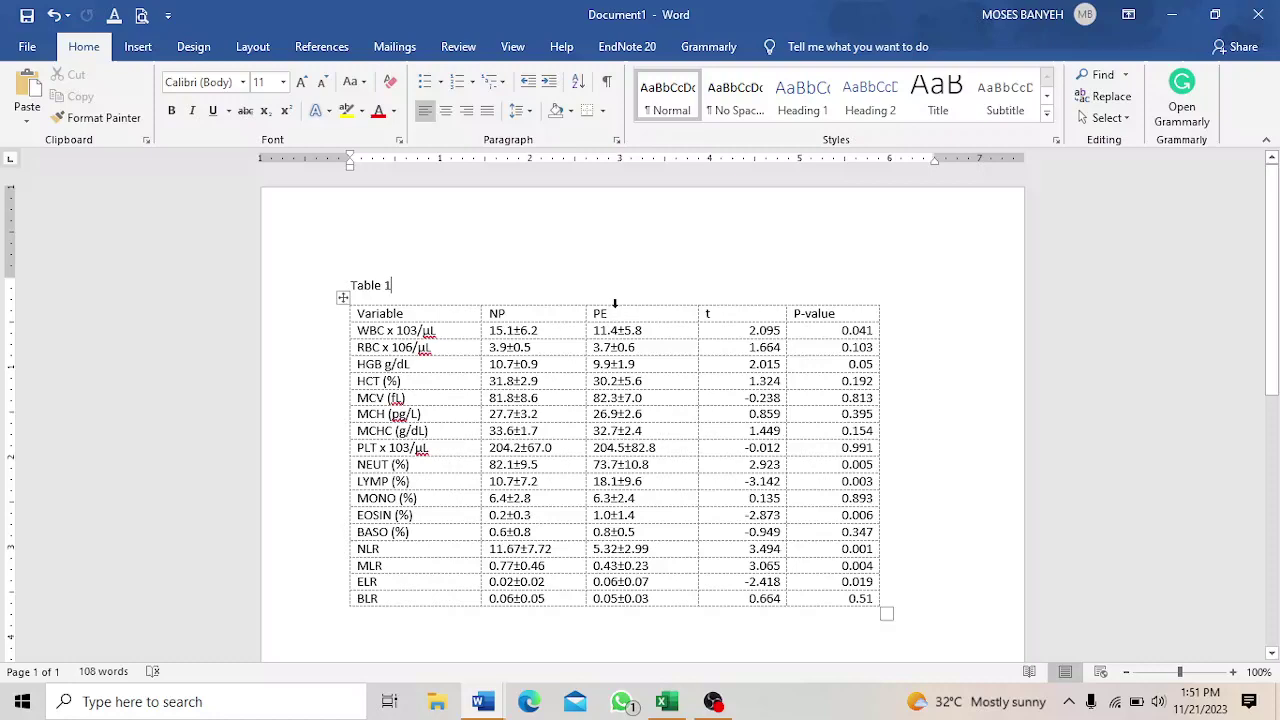
{"action": "left_click", "coordinate": [615, 300]}
{"action": "left_click", "coordinate": [739, 300]}
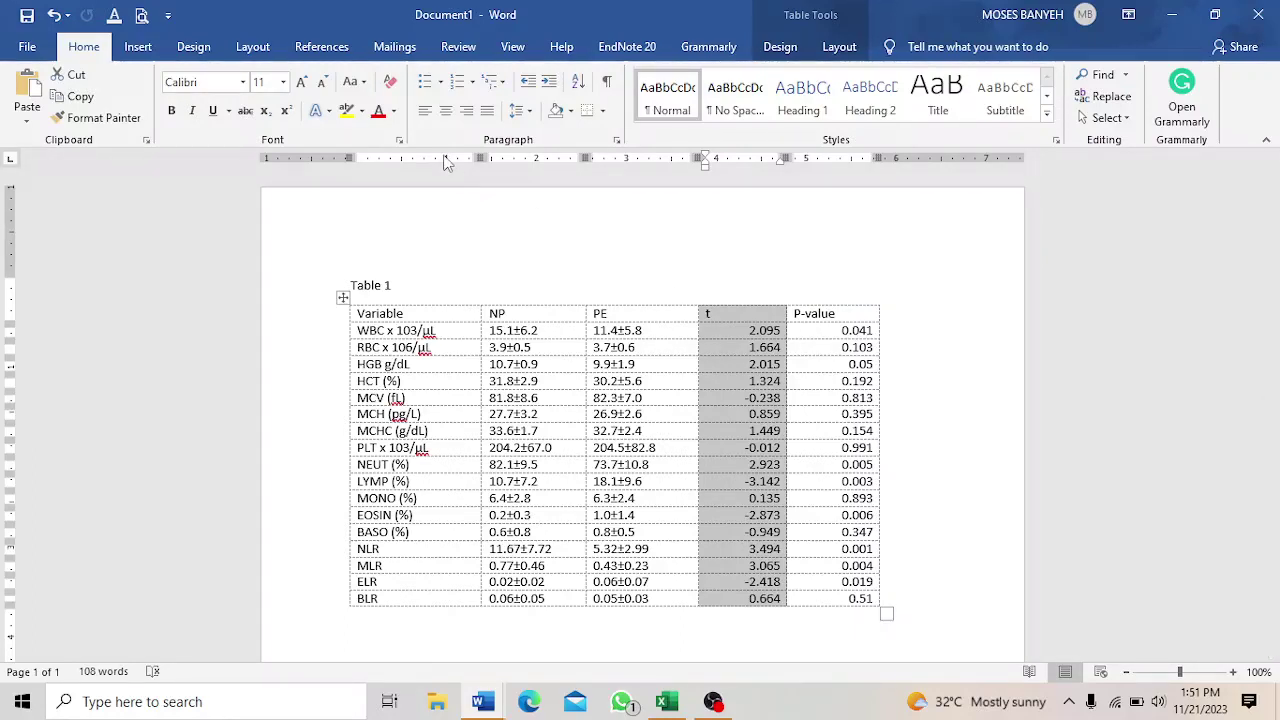
{"action": "left_click", "coordinate": [425, 115]}
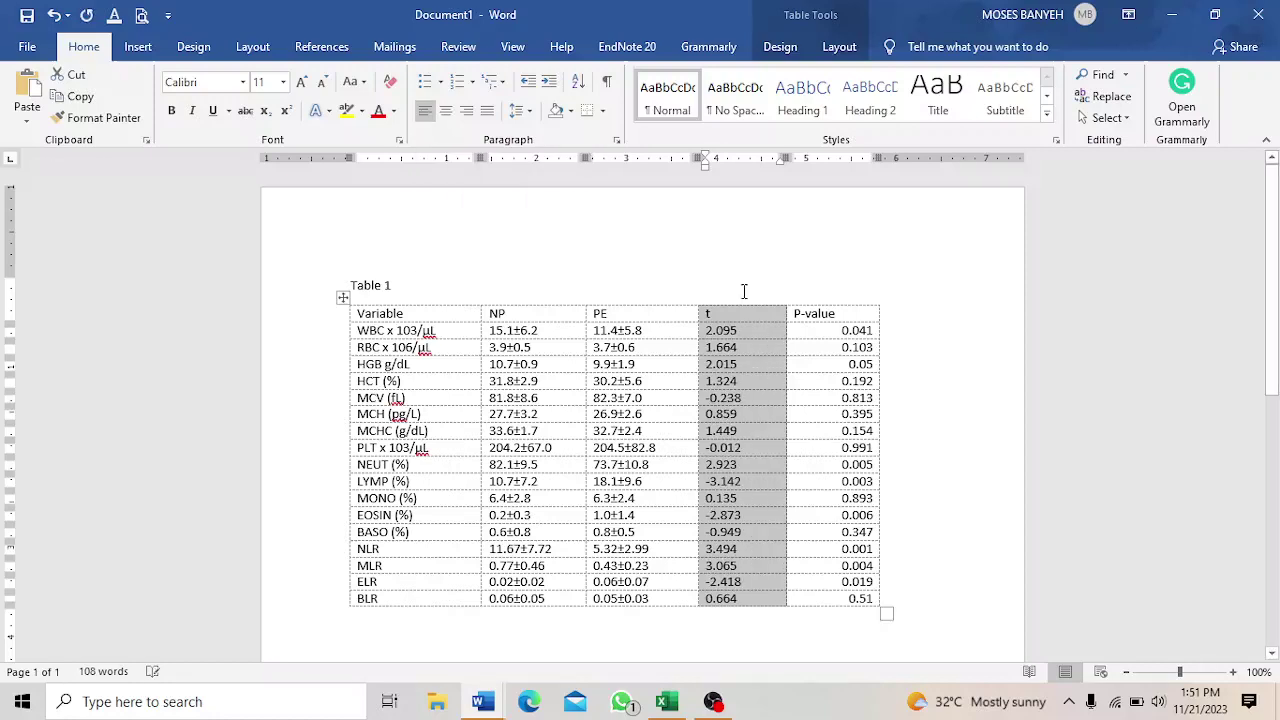
{"action": "left_click", "coordinate": [810, 300]}
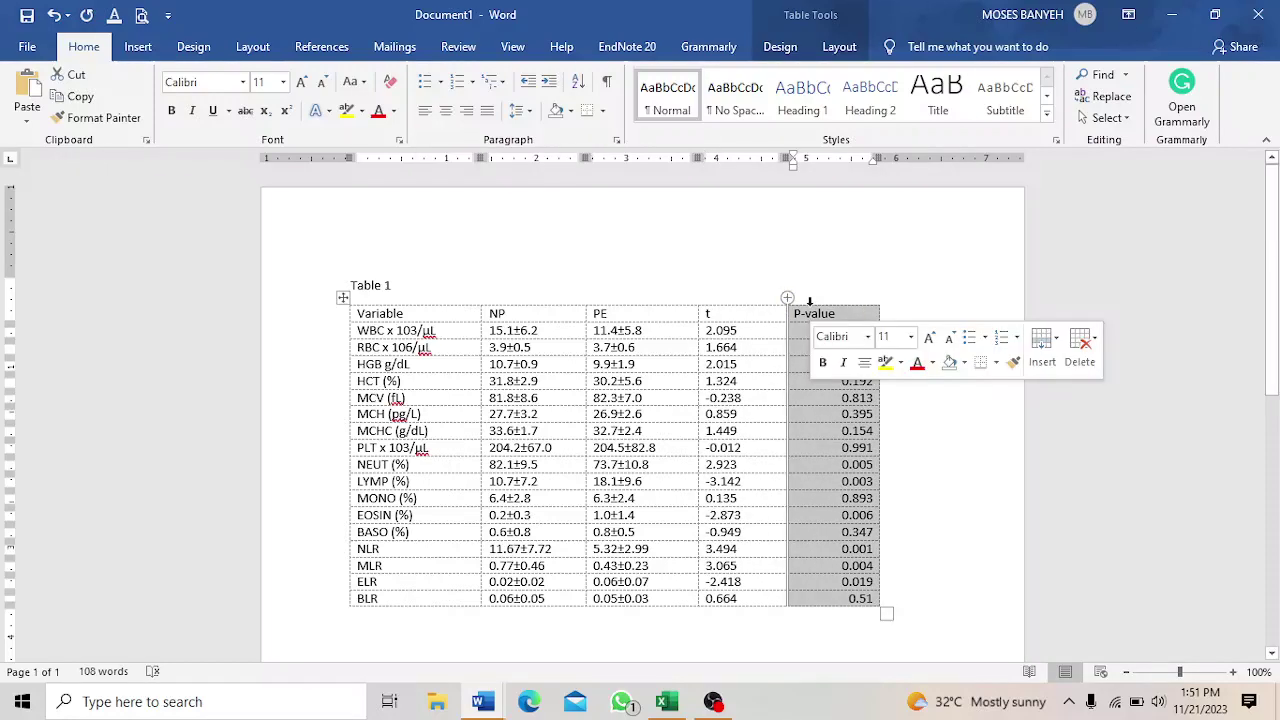
{"action": "left_click", "coordinate": [425, 112]}
{"action": "left_click", "coordinate": [919, 363]}
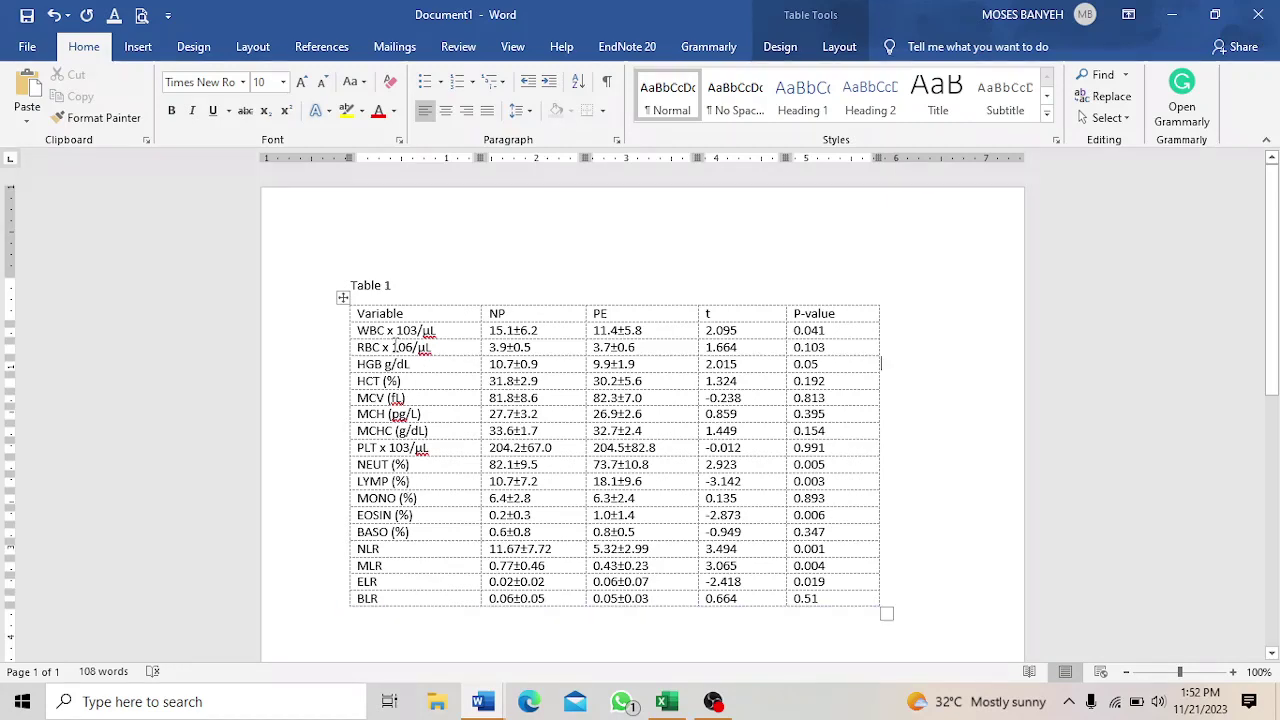
Make the table's header row bold.
{"action": "mouse_move", "coordinate": [349, 317]}
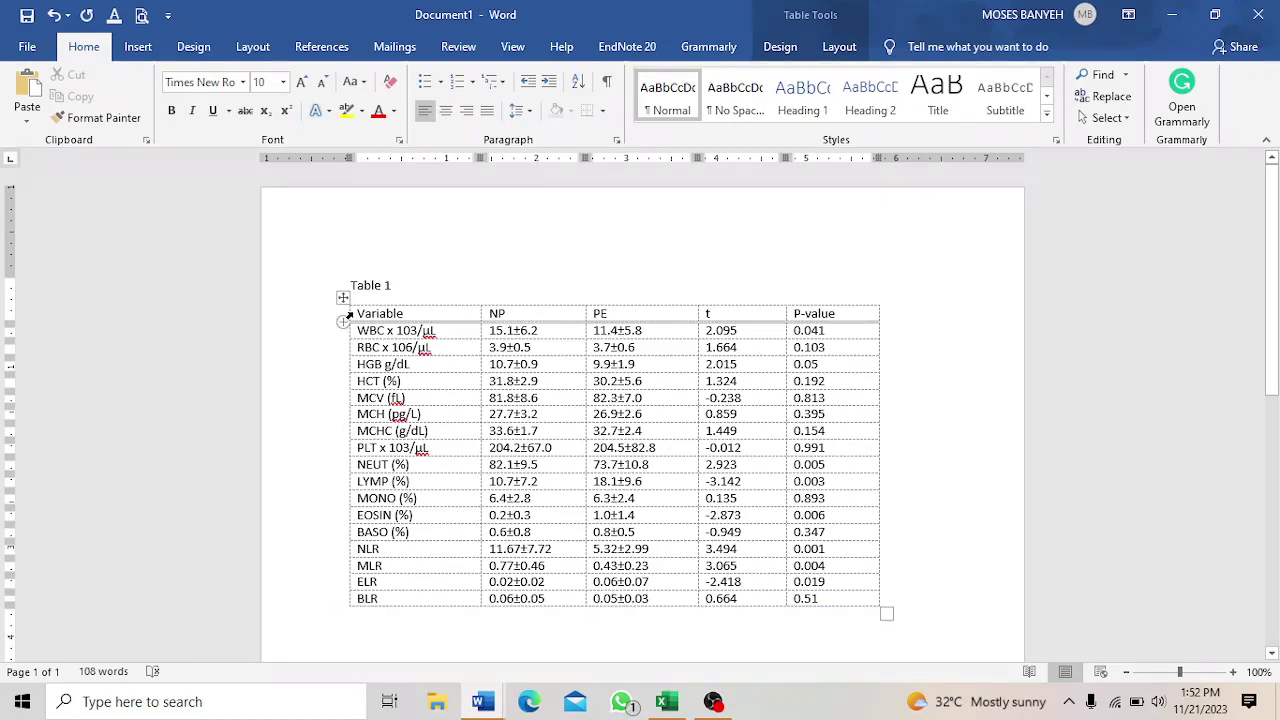
{"action": "left_click", "coordinate": [349, 314]}
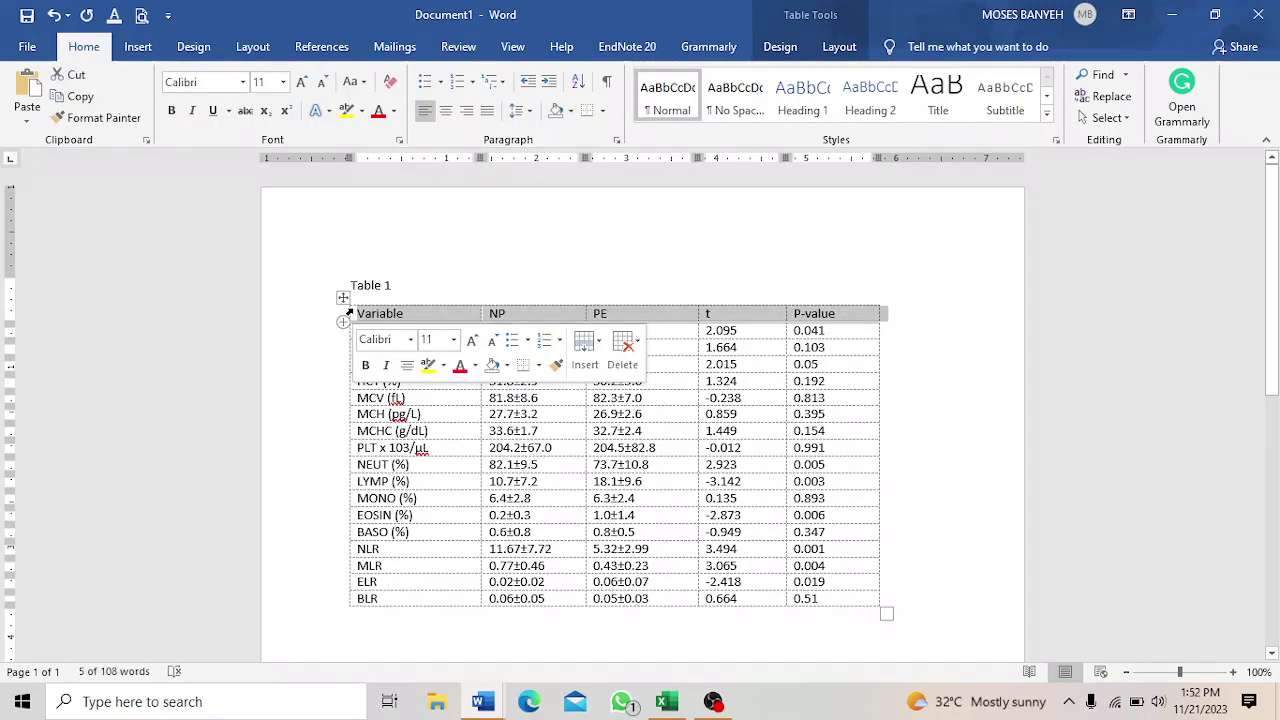
{"action": "left_click", "coordinate": [366, 366]}
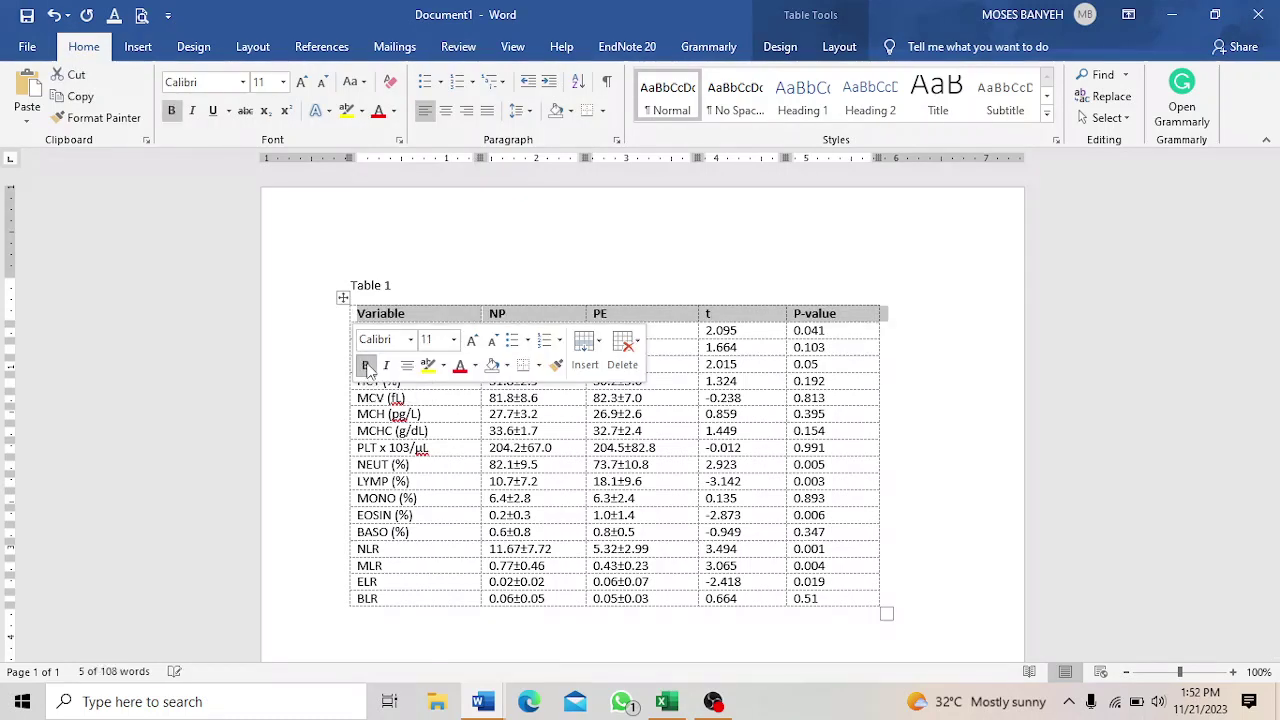
{"action": "left_click", "coordinate": [516, 277]}
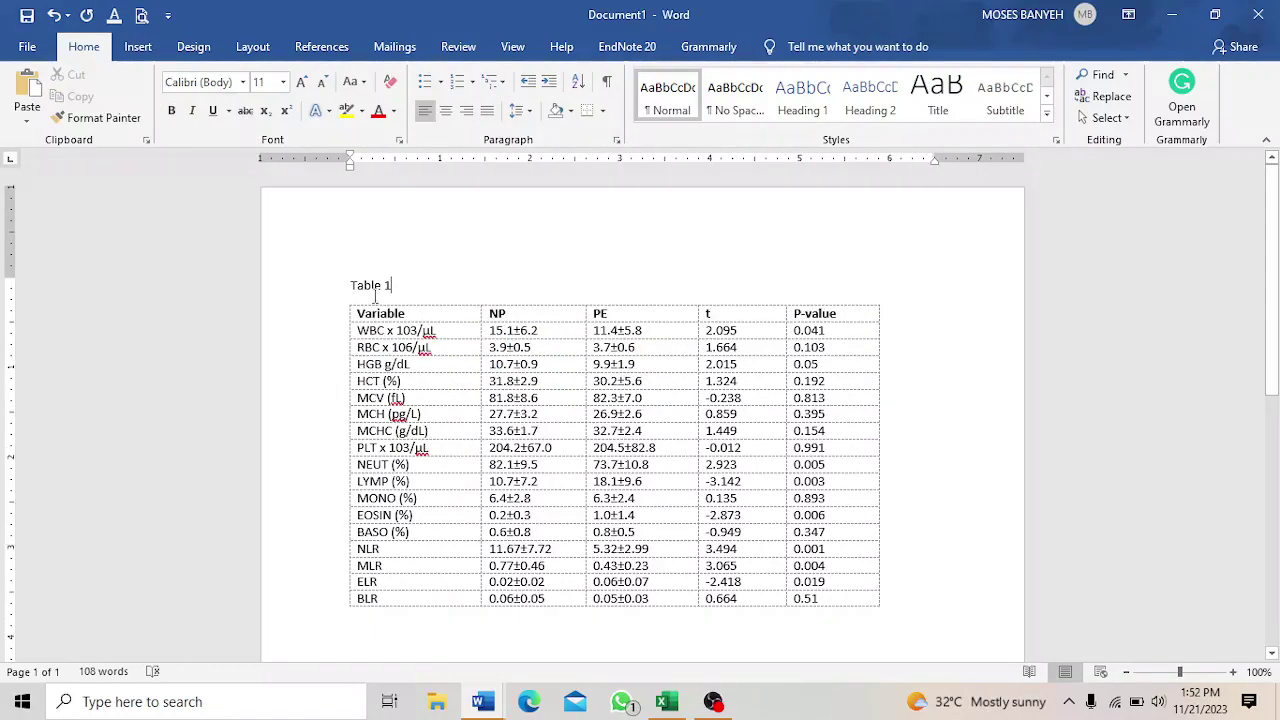
Set the border line for the table's header row to a single solid style with a width of 1 ½ pt.
{"action": "left_click_drag", "start_coordinate": [360, 313], "coordinate": [840, 314]}
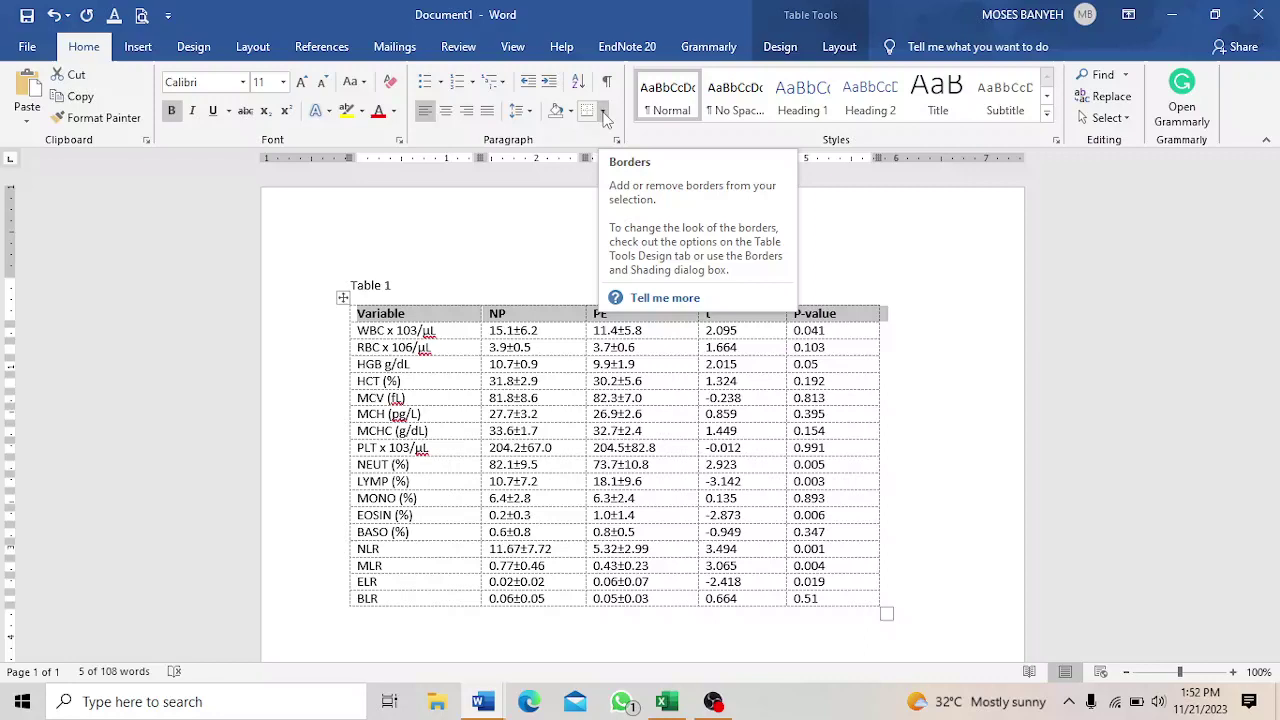
{"action": "left_click", "coordinate": [603, 113]}
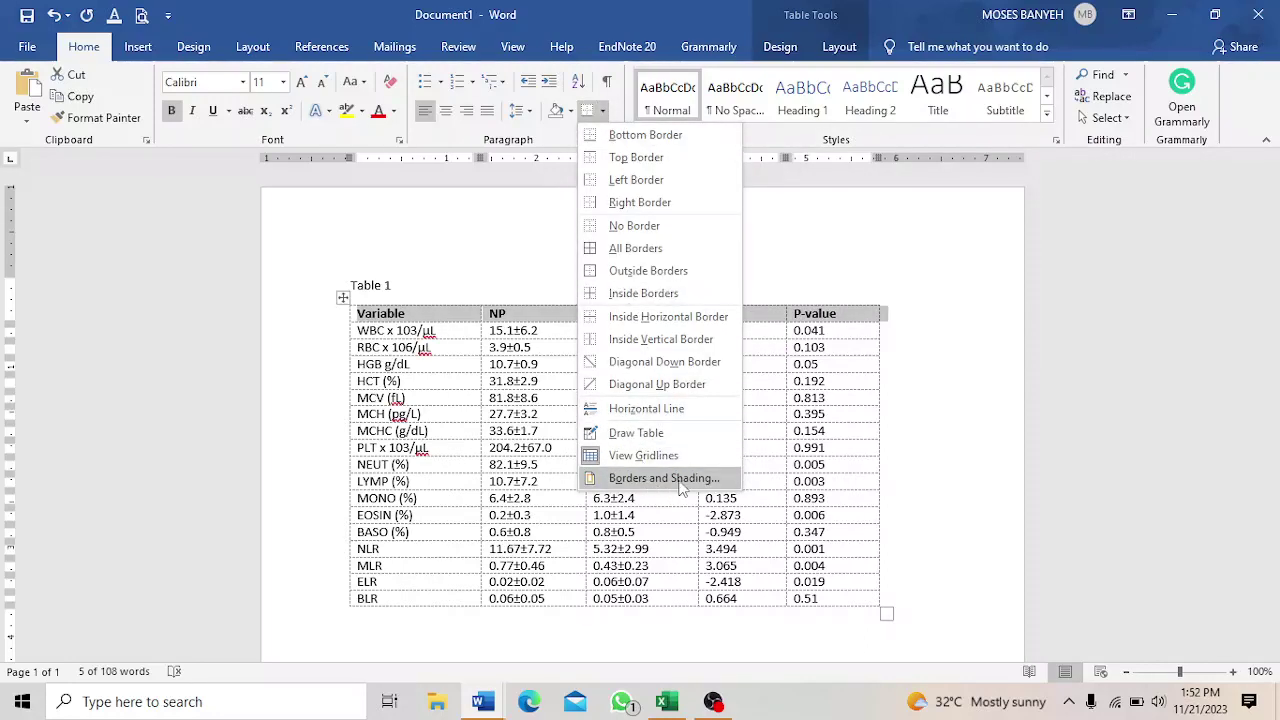
{"action": "left_click", "coordinate": [668, 479]}
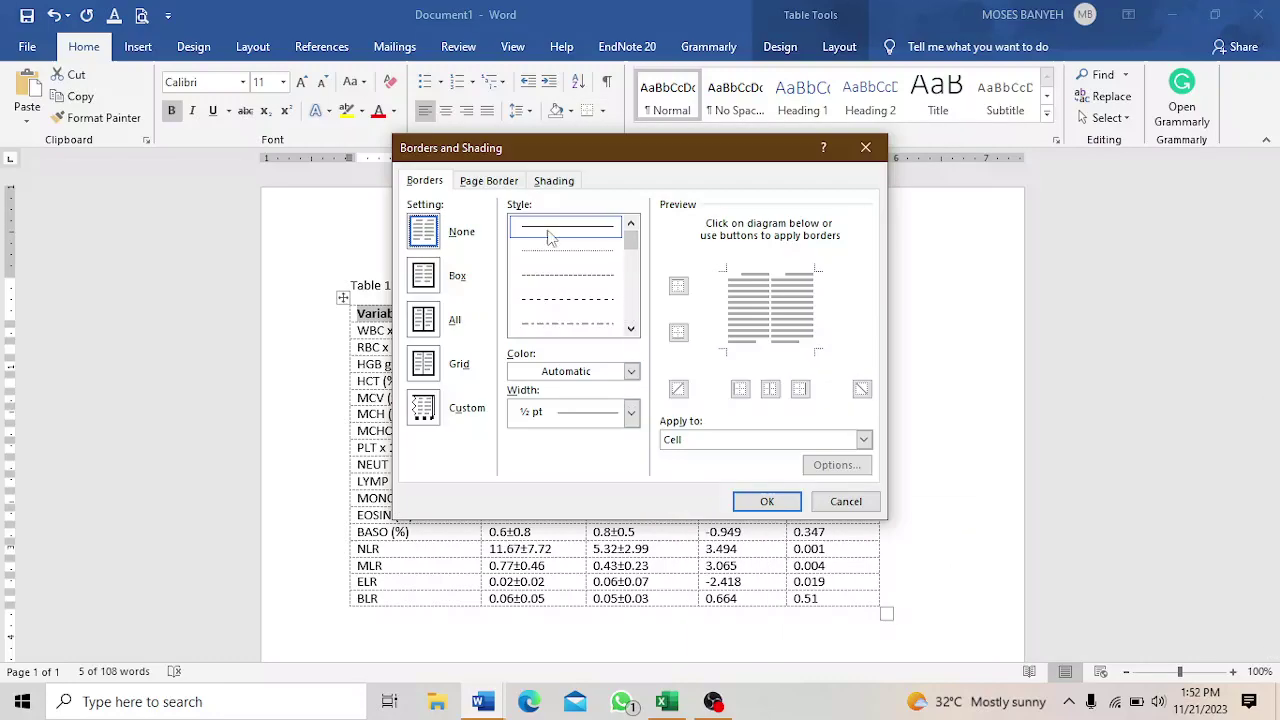
{"action": "left_click", "coordinate": [633, 277]}
{"action": "left_click", "coordinate": [631, 327]}
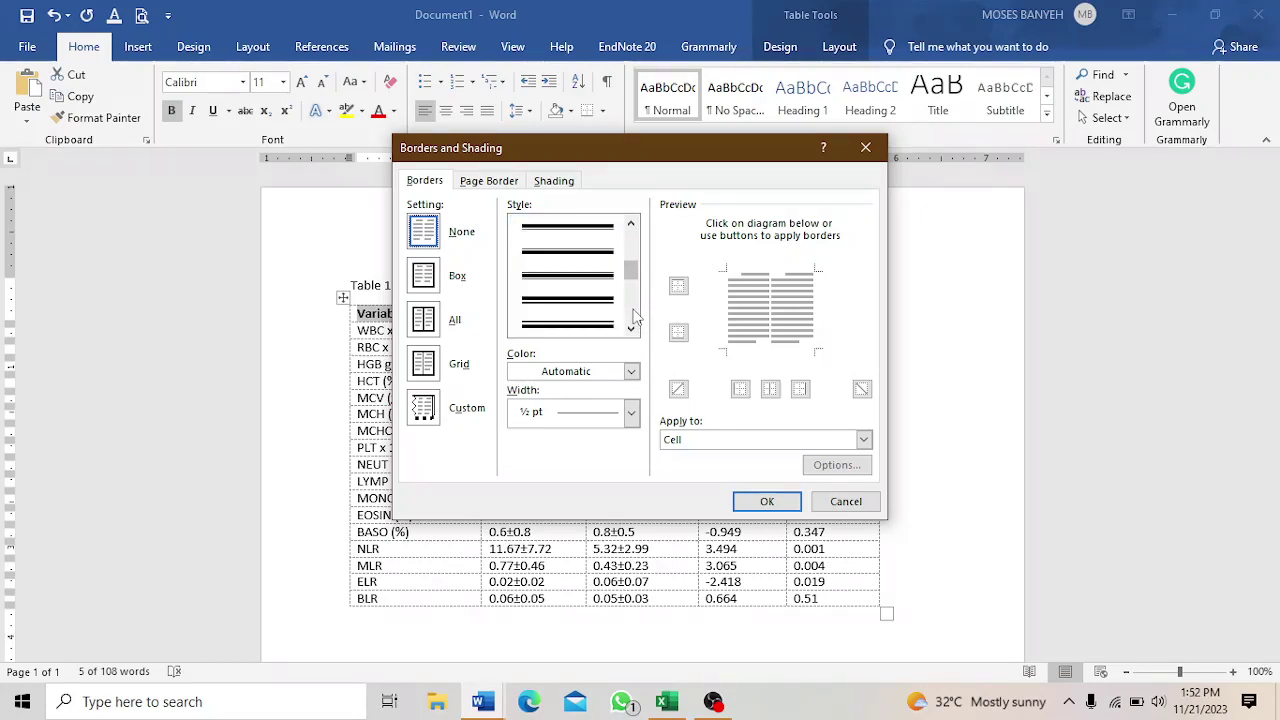
{"action": "left_click_drag", "start_coordinate": [636, 258], "coordinate": [633, 242]}
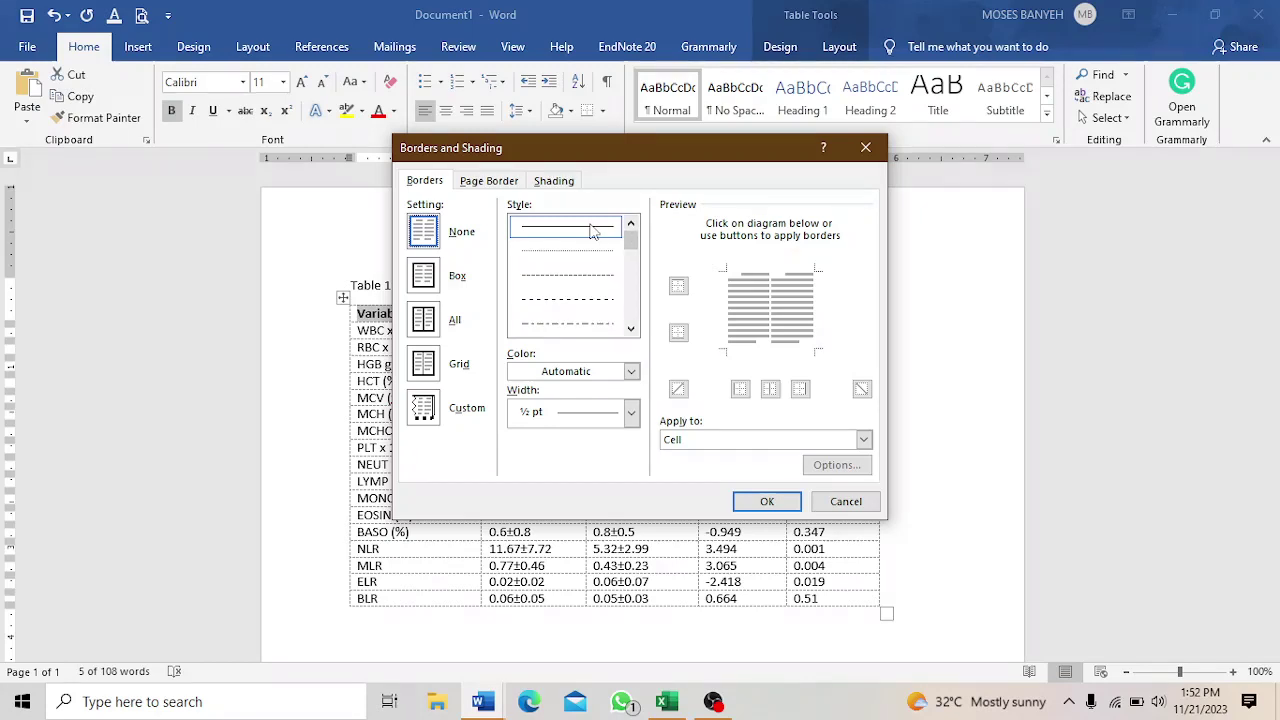
{"action": "left_click", "coordinate": [615, 229]}
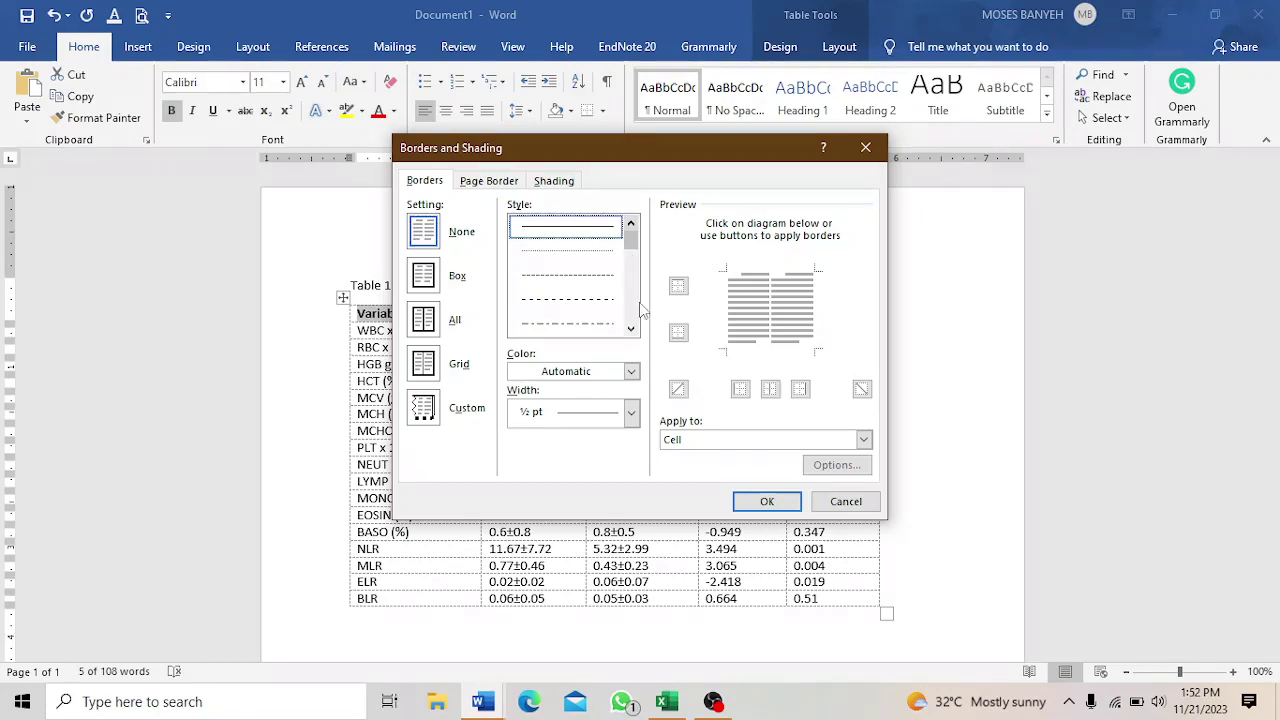
{"action": "left_click", "coordinate": [632, 414]}
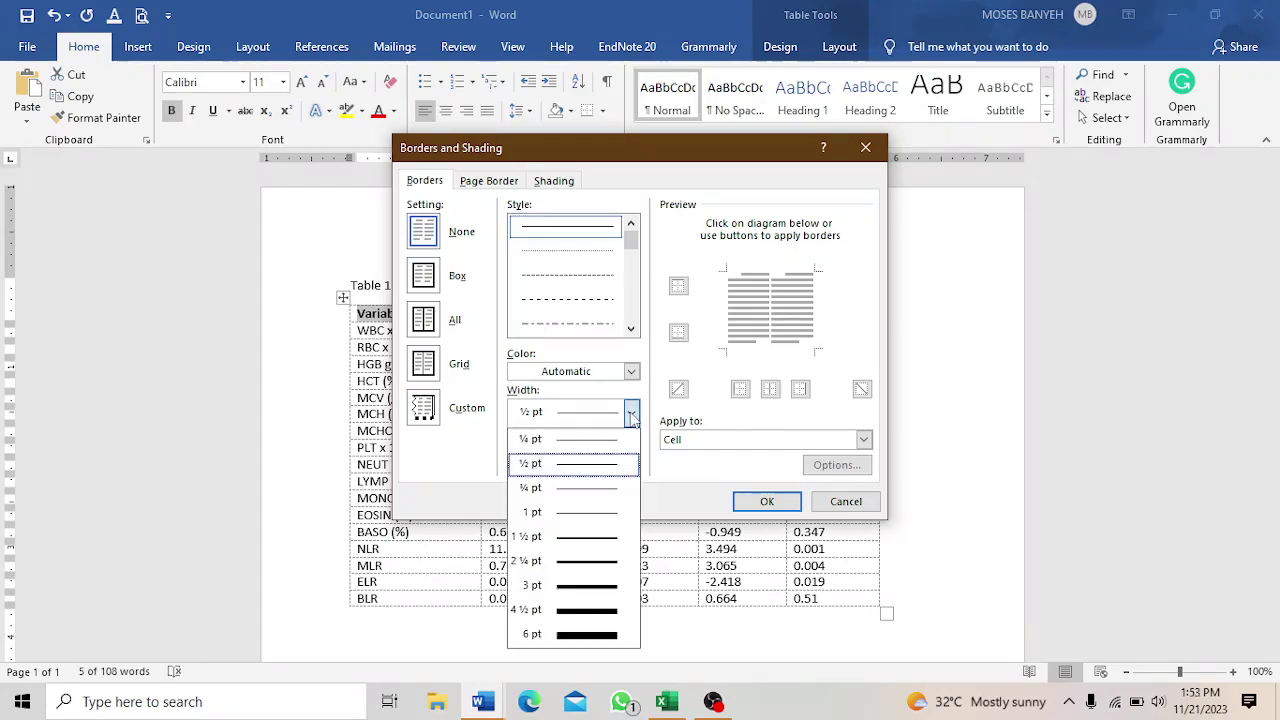
{"action": "left_click", "coordinate": [588, 541]}
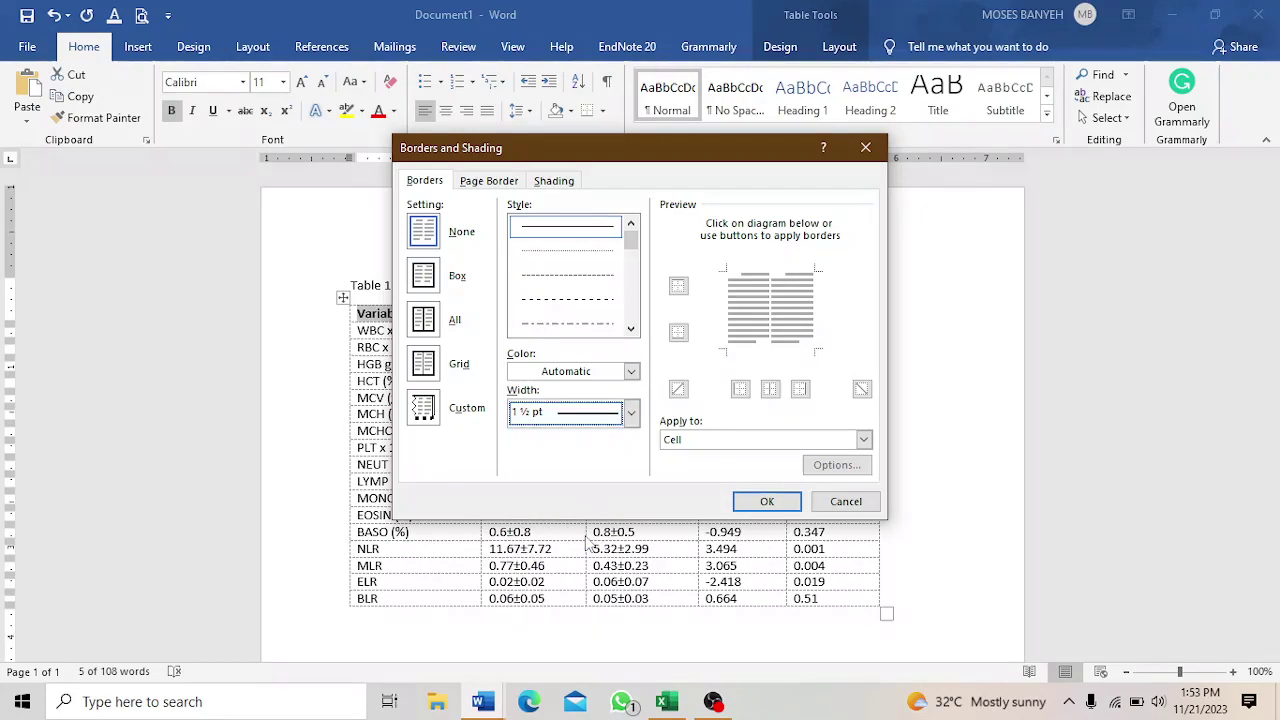
{"action": "left_click", "coordinate": [767, 502]}
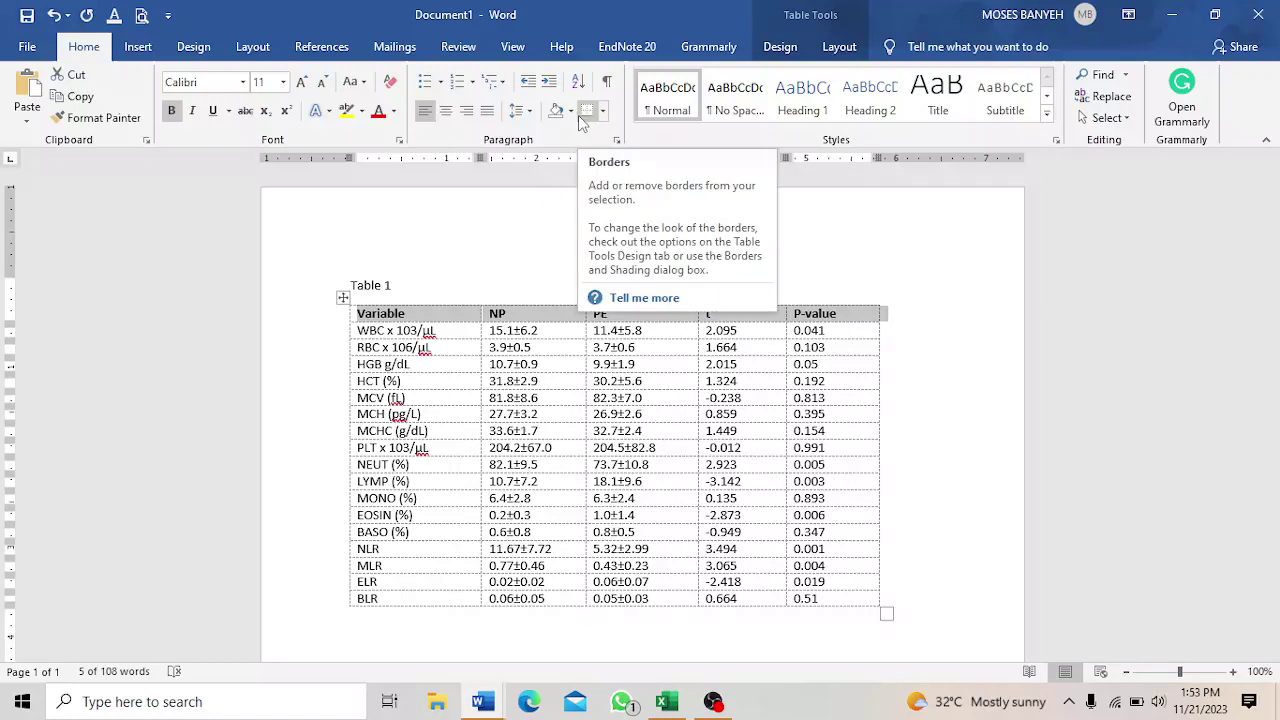
Apply a bottom border and a top border to the table's header row.
{"action": "left_click", "coordinate": [603, 111]}
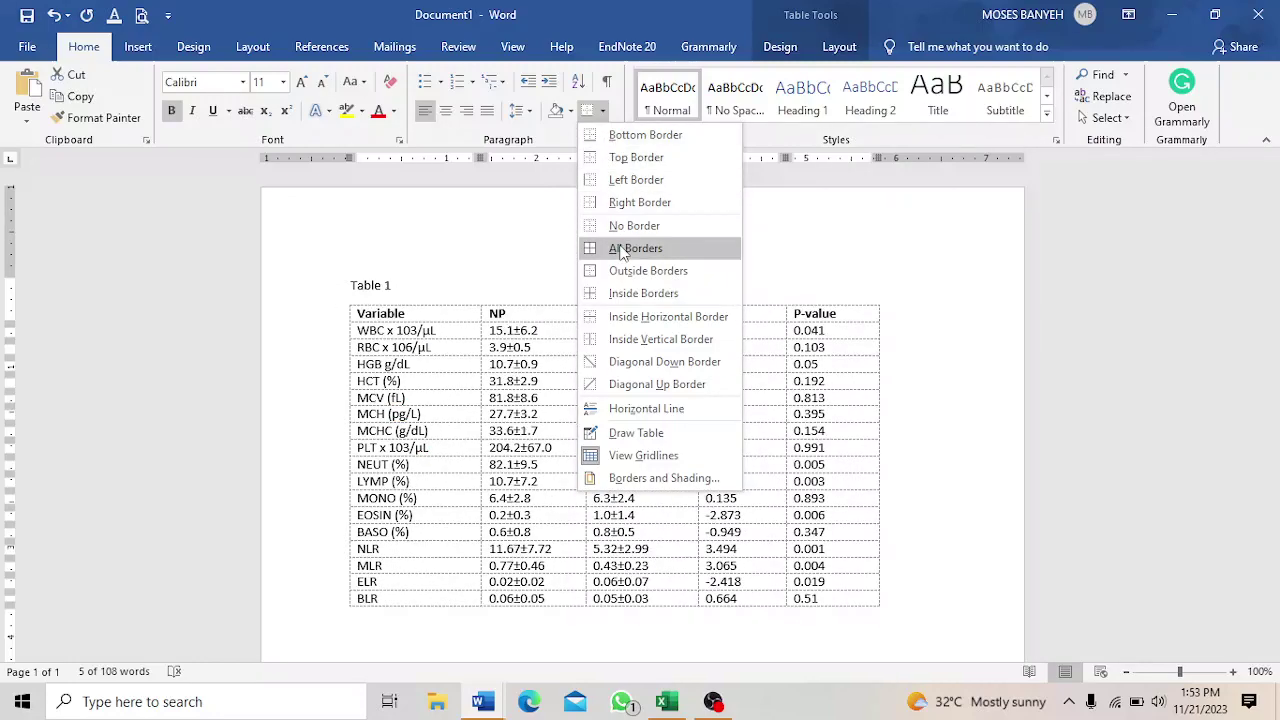
{"action": "left_click", "coordinate": [596, 138]}
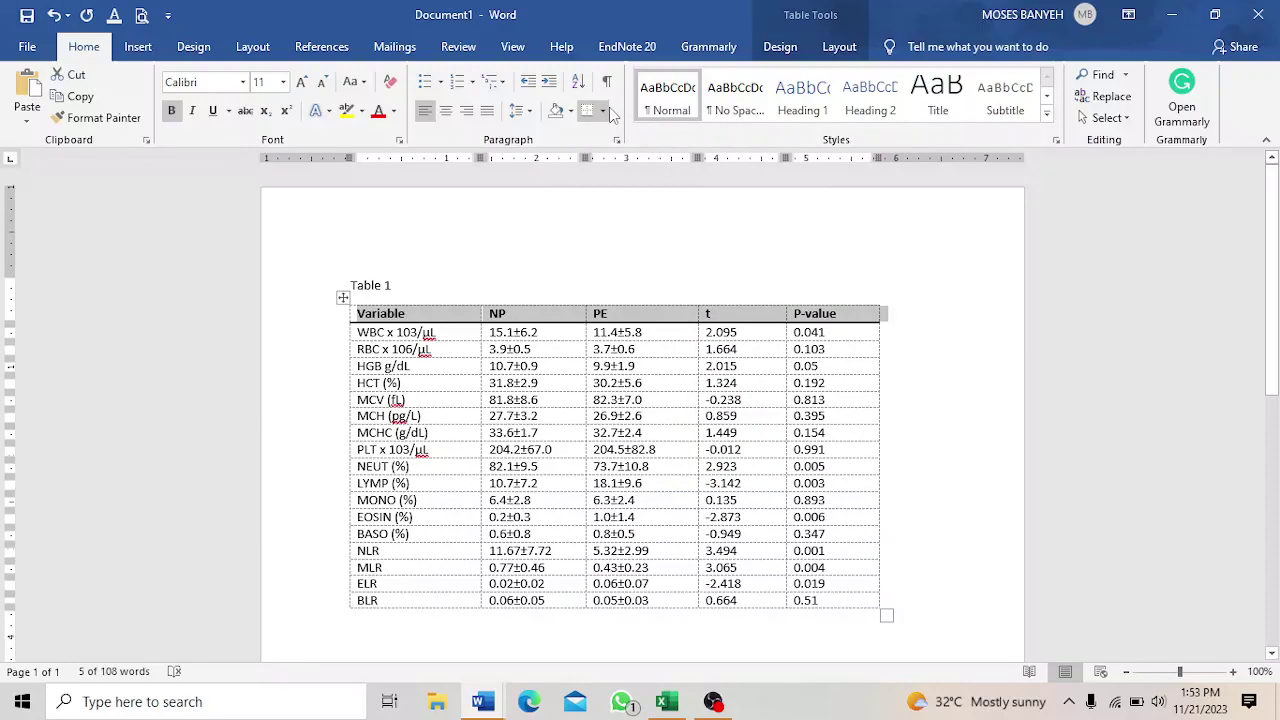
{"action": "left_click", "coordinate": [603, 111]}
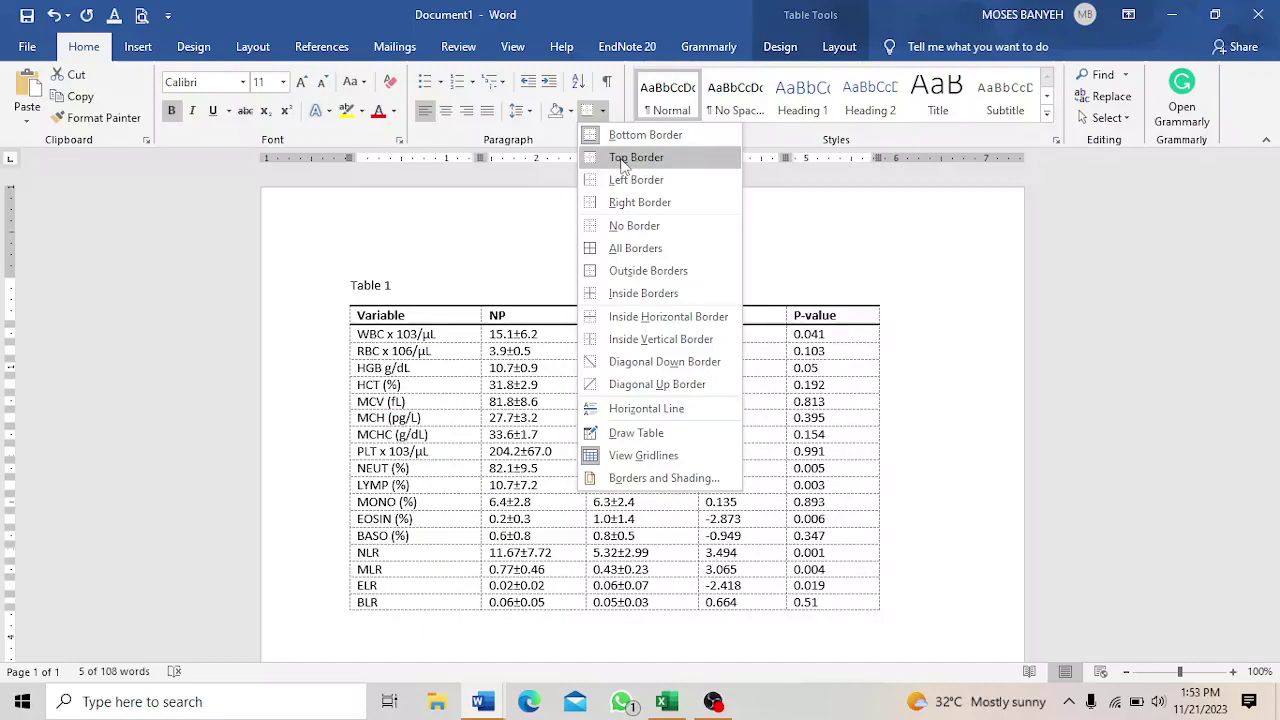
{"action": "left_click", "coordinate": [622, 160]}
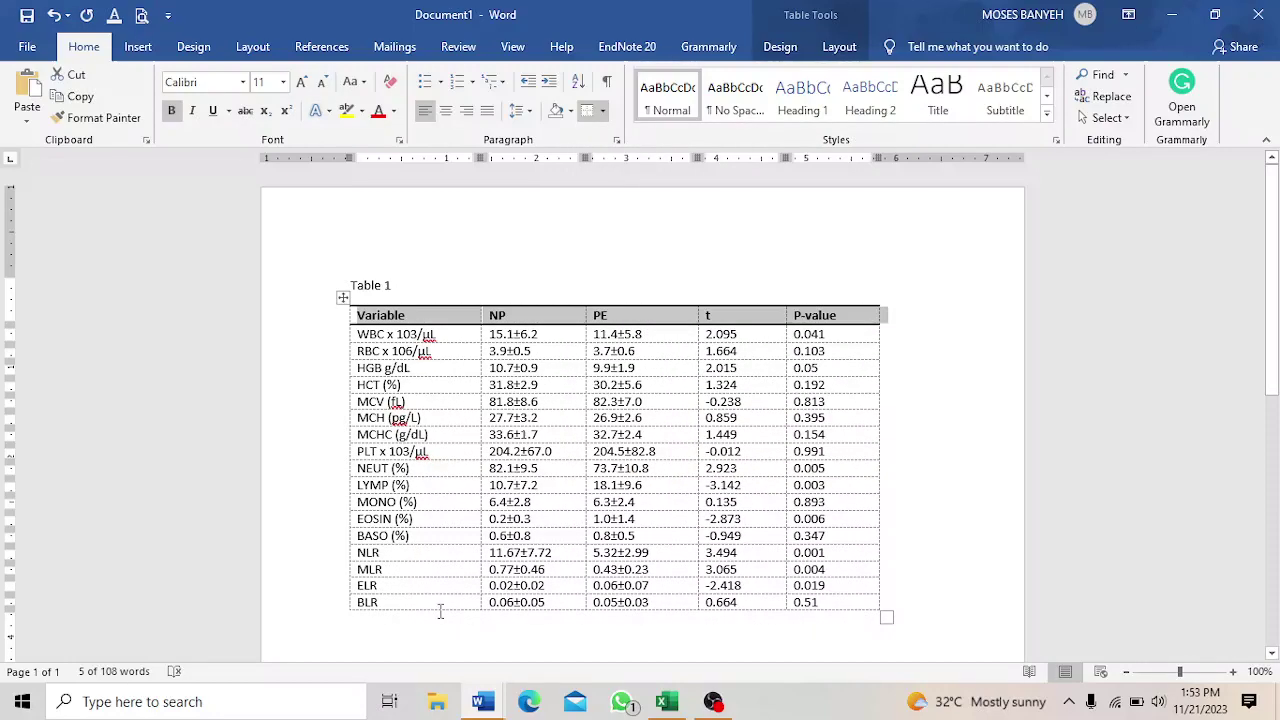
Apply a bottom border to the table's last row, BLR.
{"action": "left_click", "coordinate": [352, 607]}
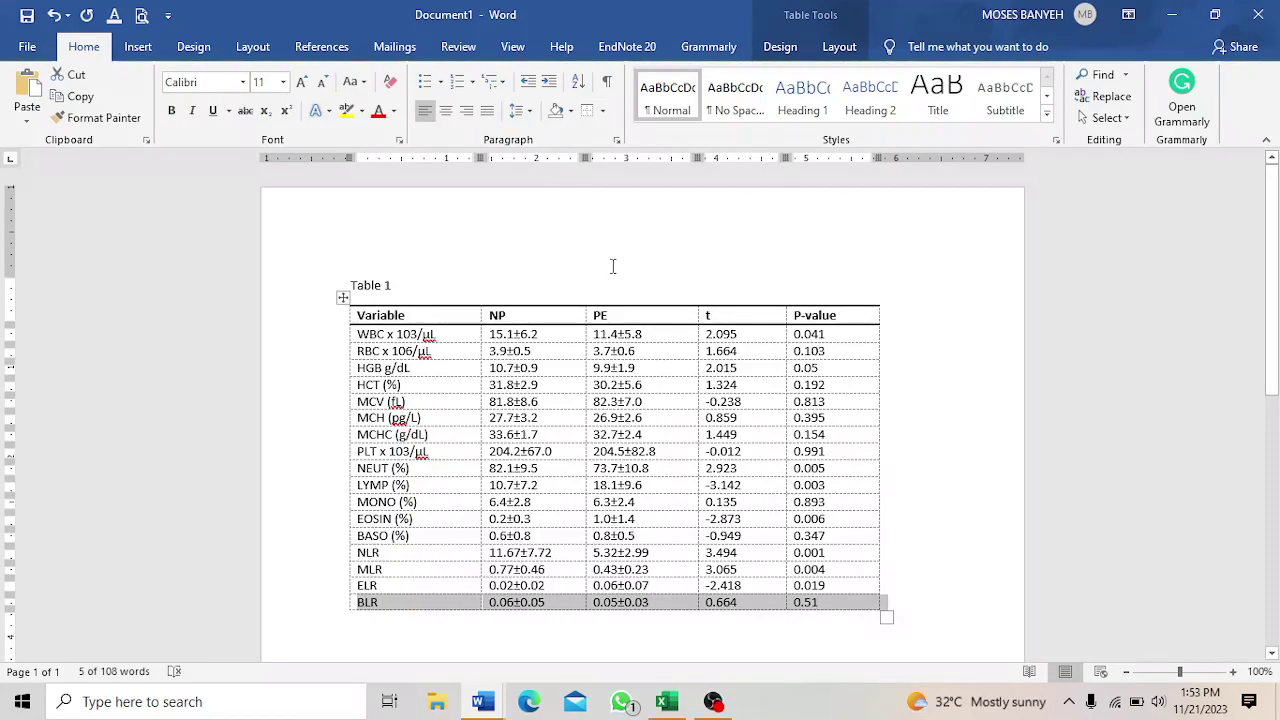
{"action": "left_click", "coordinate": [603, 111]}
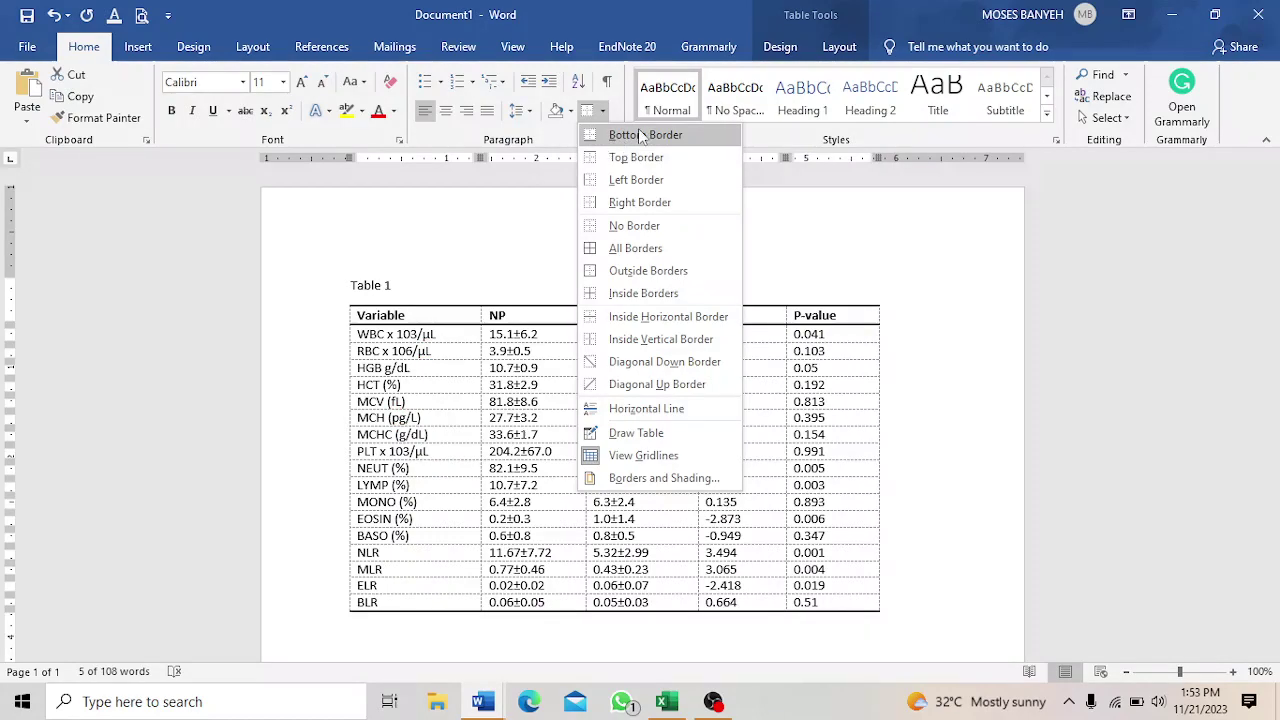
{"action": "left_click", "coordinate": [628, 138]}
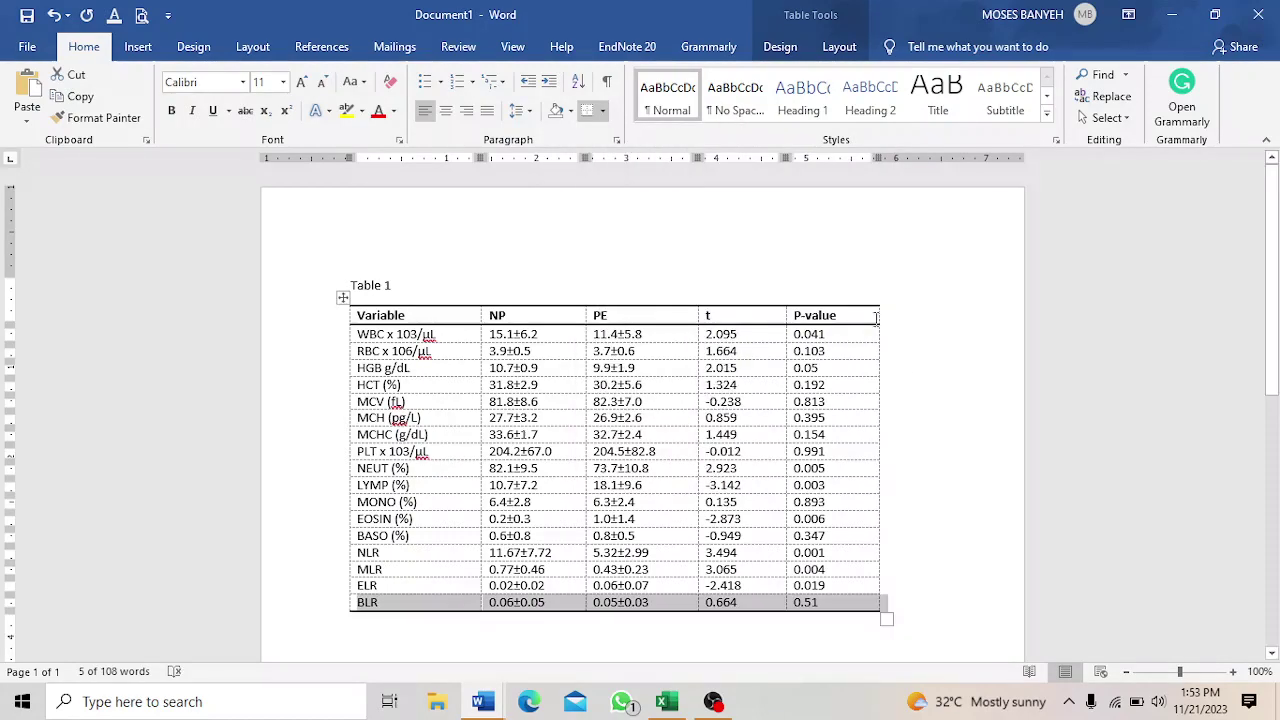
{"action": "left_click", "coordinate": [921, 373]}
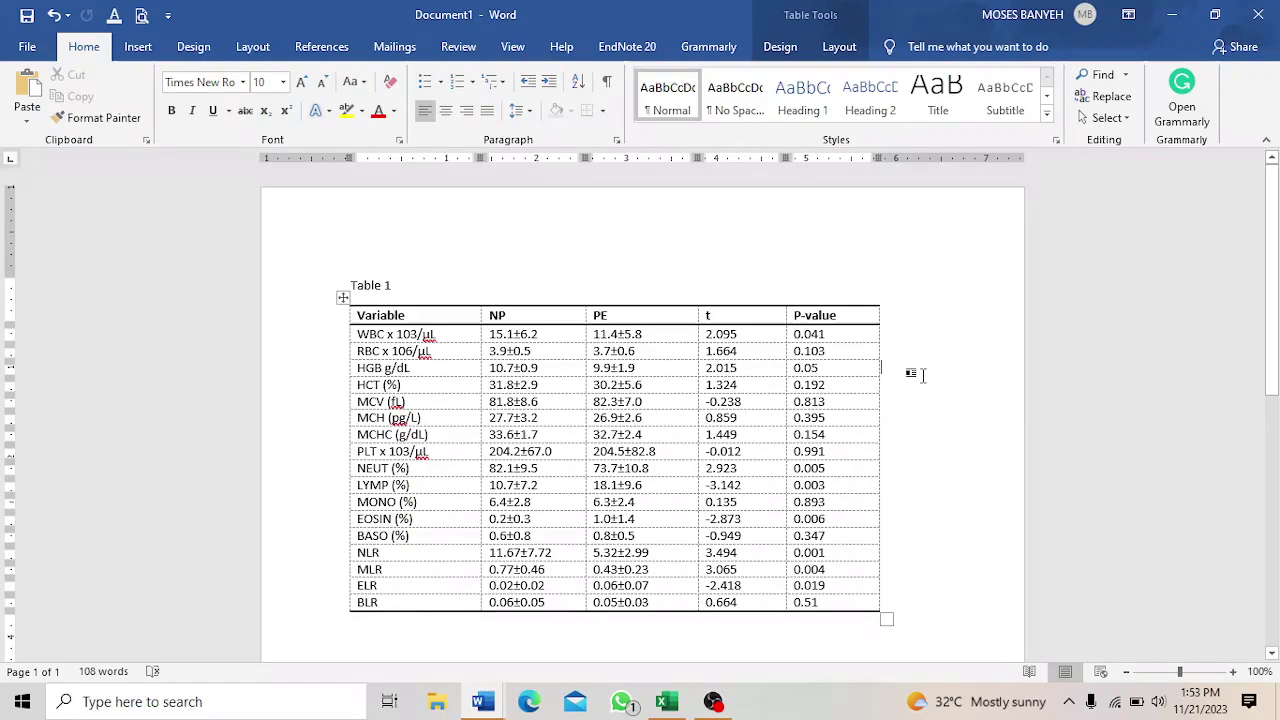
Make the "Table 1" caption above the table bold and end it with a period.
{"action": "left_click", "coordinate": [1272, 655]}
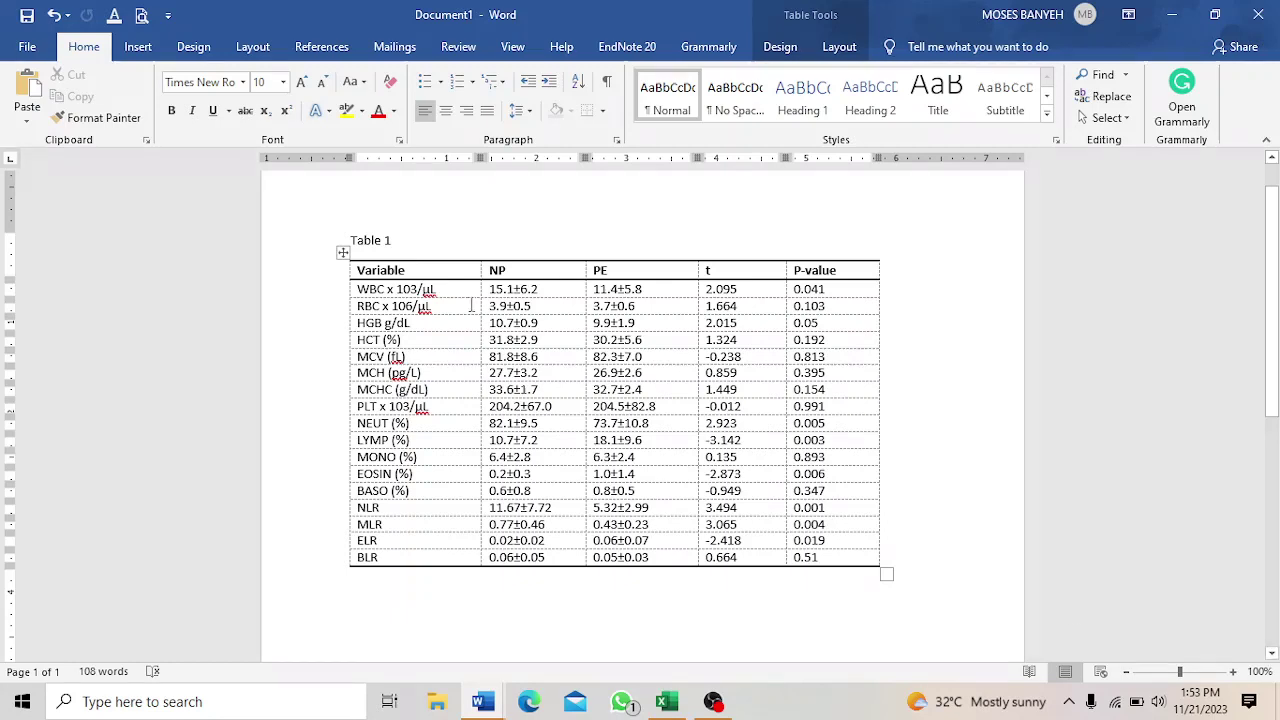
{"action": "left_click", "coordinate": [323, 249]}
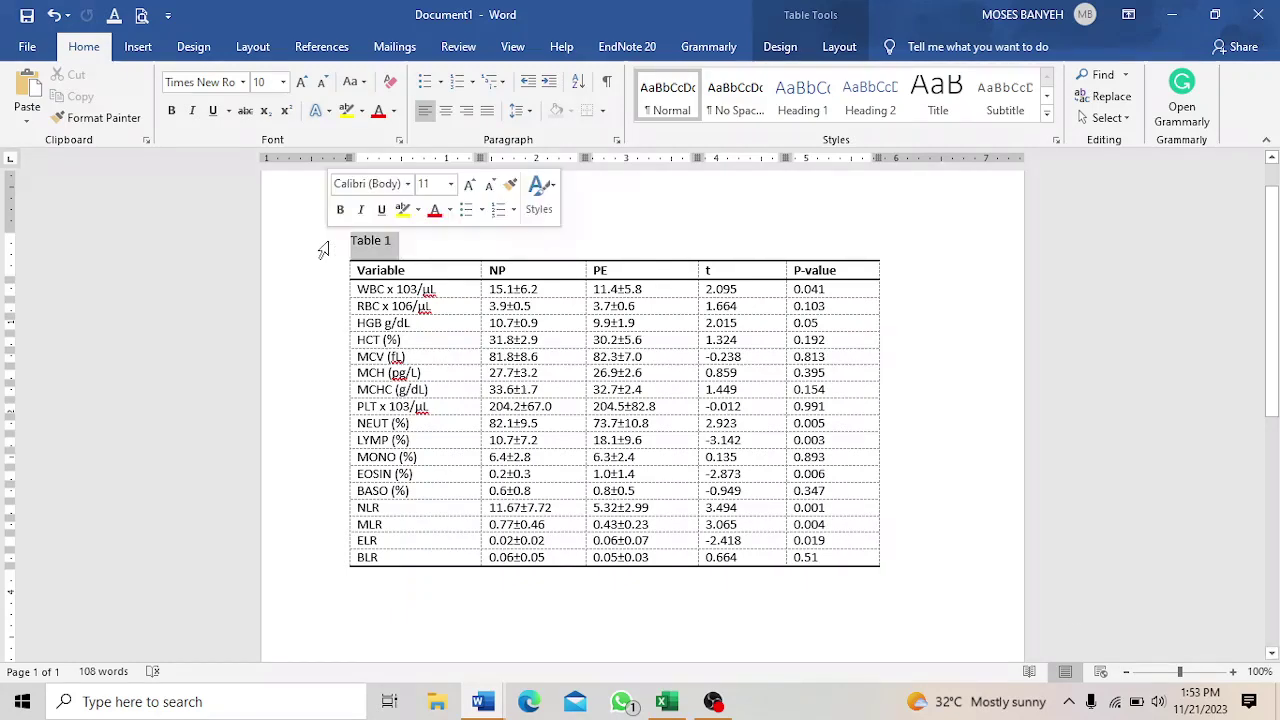
{"action": "left_click", "coordinate": [340, 211]}
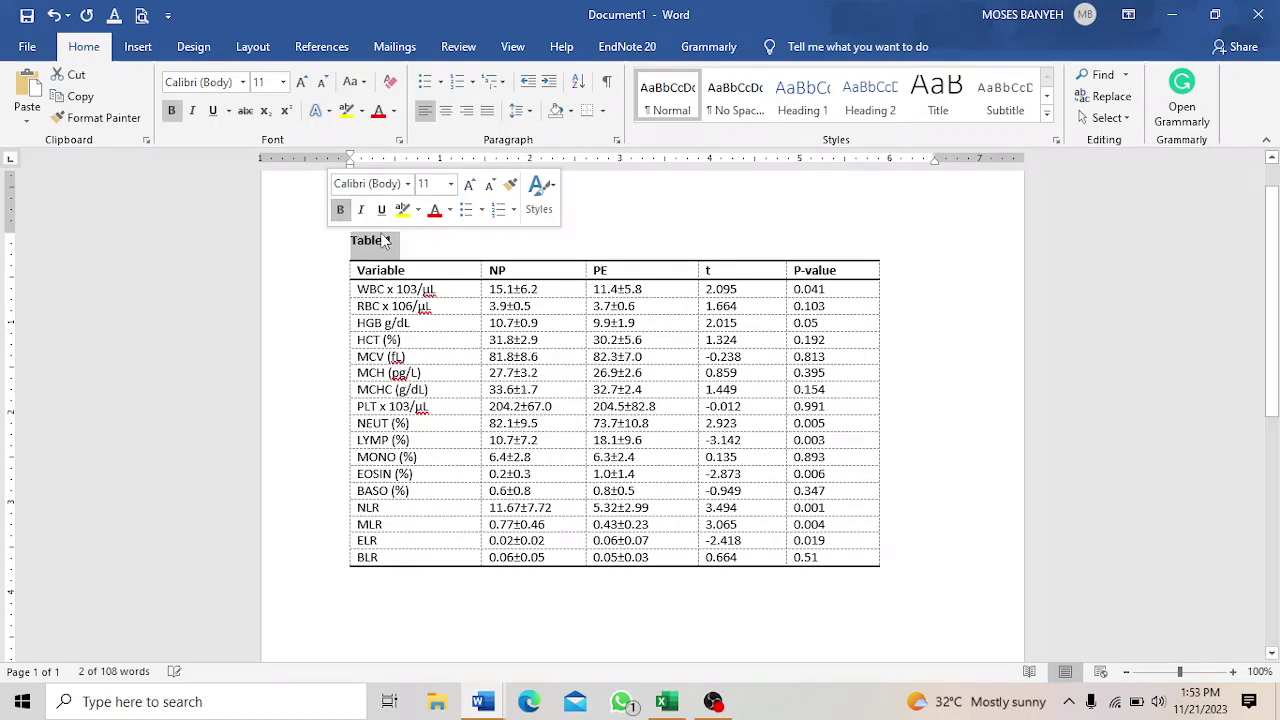
{"action": "left_click", "coordinate": [400, 245]}
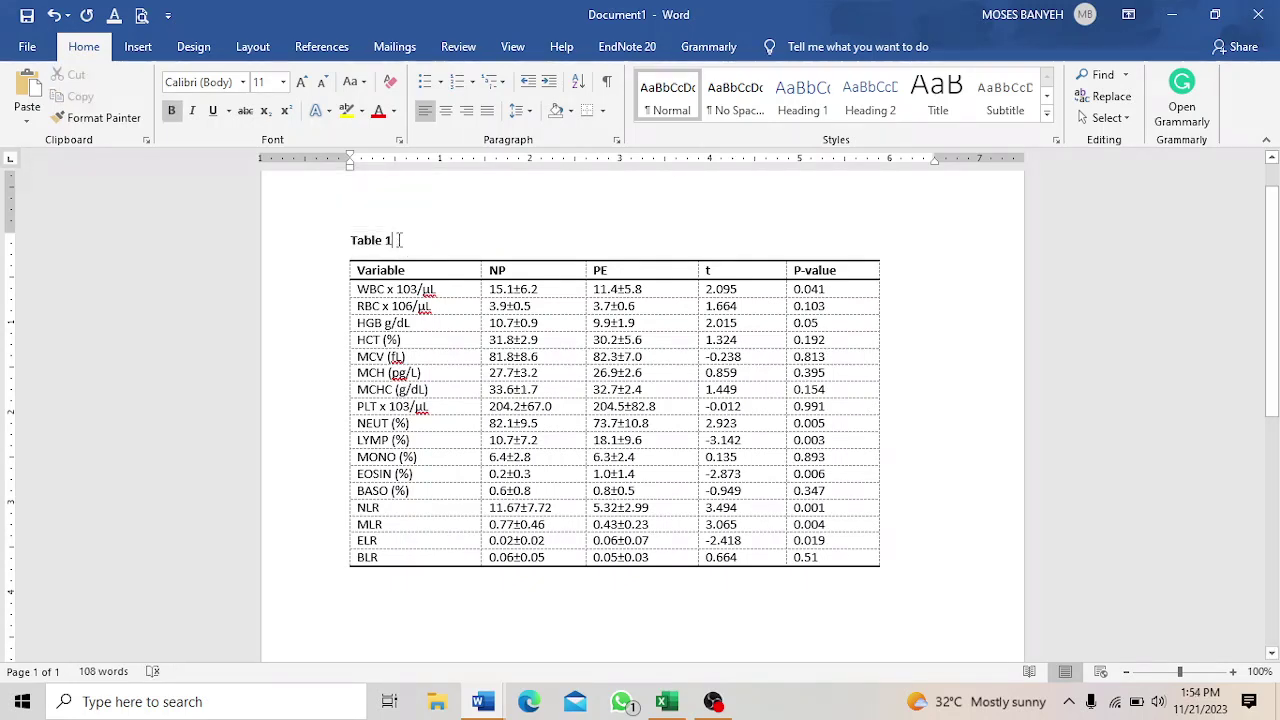
{"action": "type", "text": ">"}
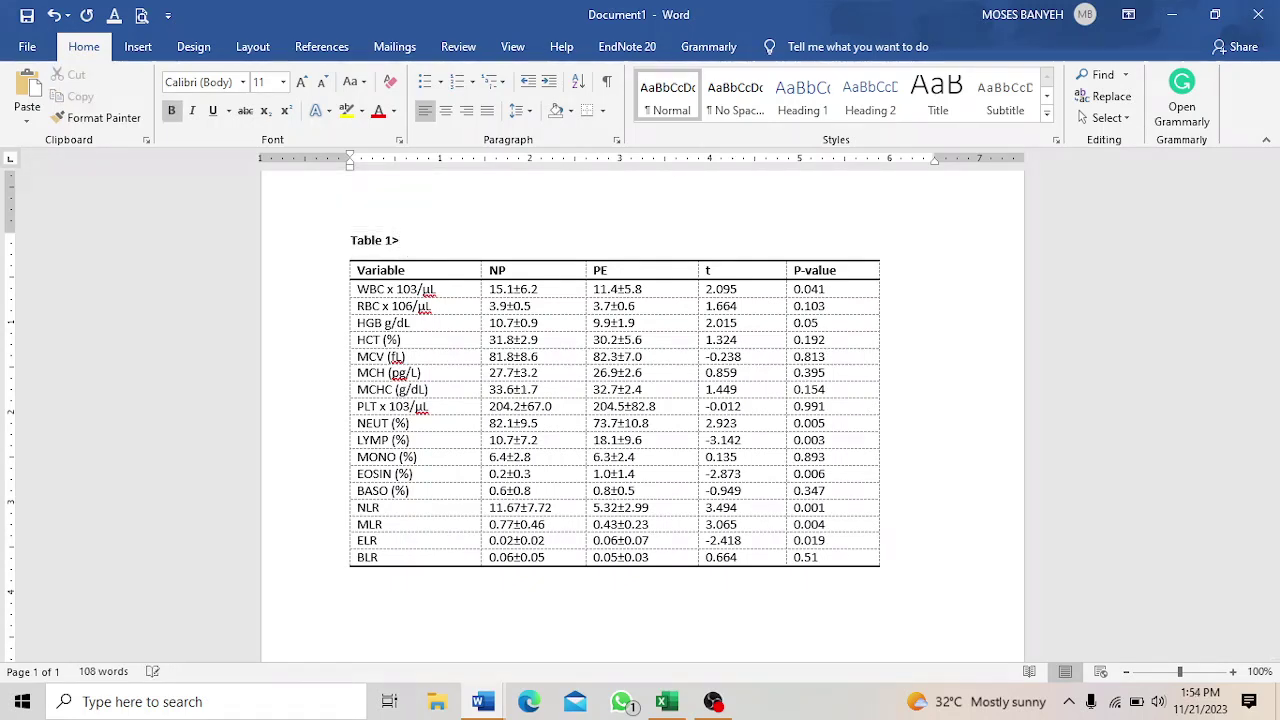
{"action": "key", "text": "BackSpace"}
{"action": "type", "text": "."}
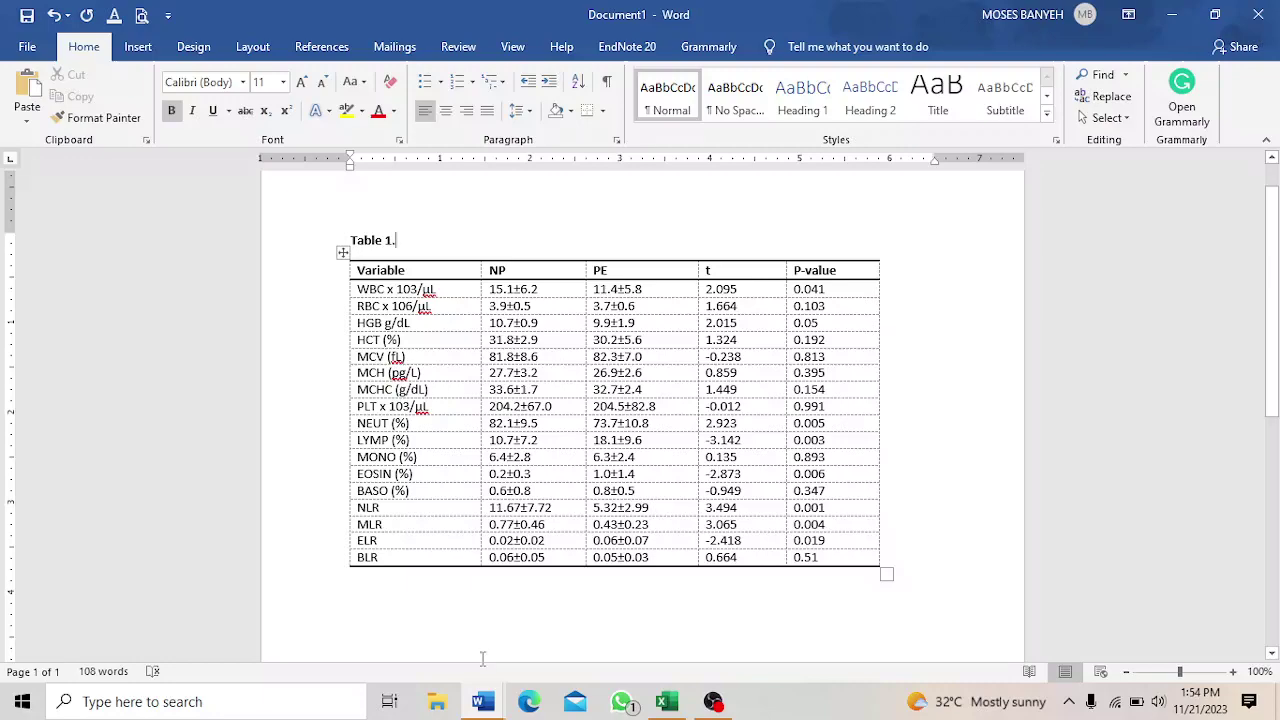
Copy the title "The complete blood count variables in preeclampsia and normotensive pregnancy" from Table 4-format and paste it after "Table 1." in Document1.
{"action": "mouse_move", "coordinate": [482, 701]}
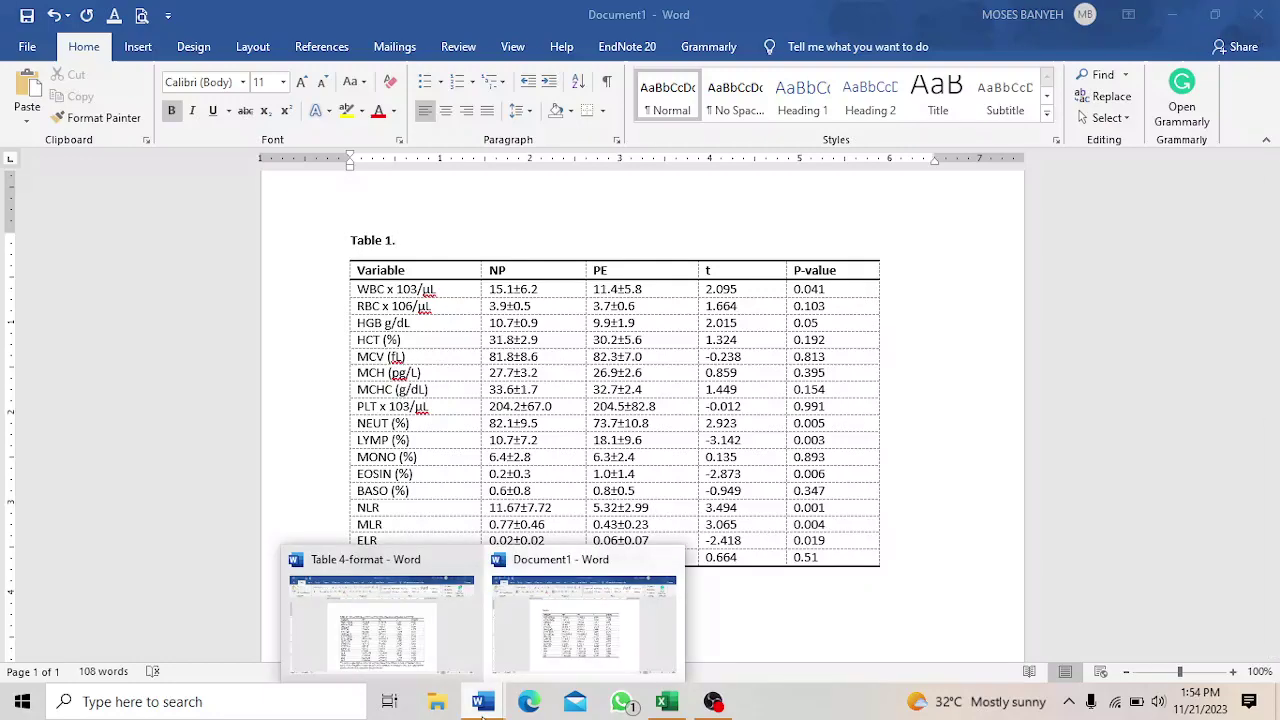
{"action": "left_click", "coordinate": [417, 628]}
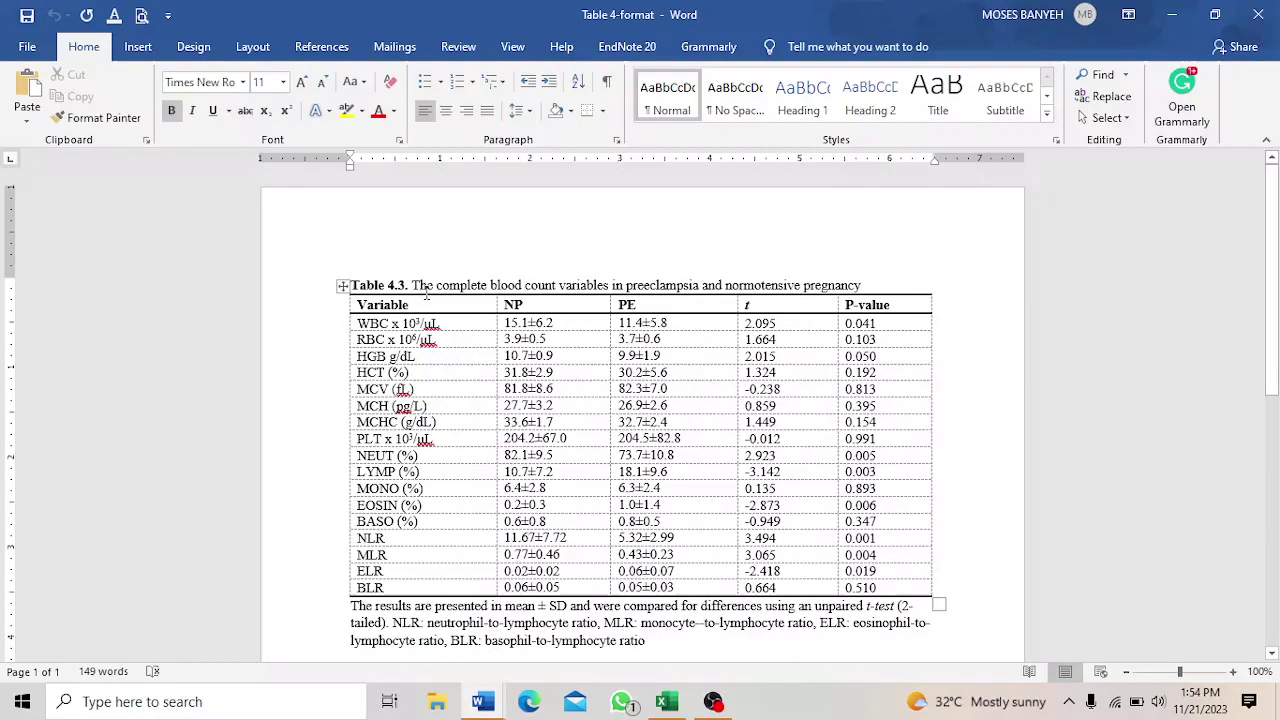
{"action": "left_click_drag", "start_coordinate": [413, 283], "coordinate": [842, 271]}
{"action": "key", "text": "ctrl+c"}
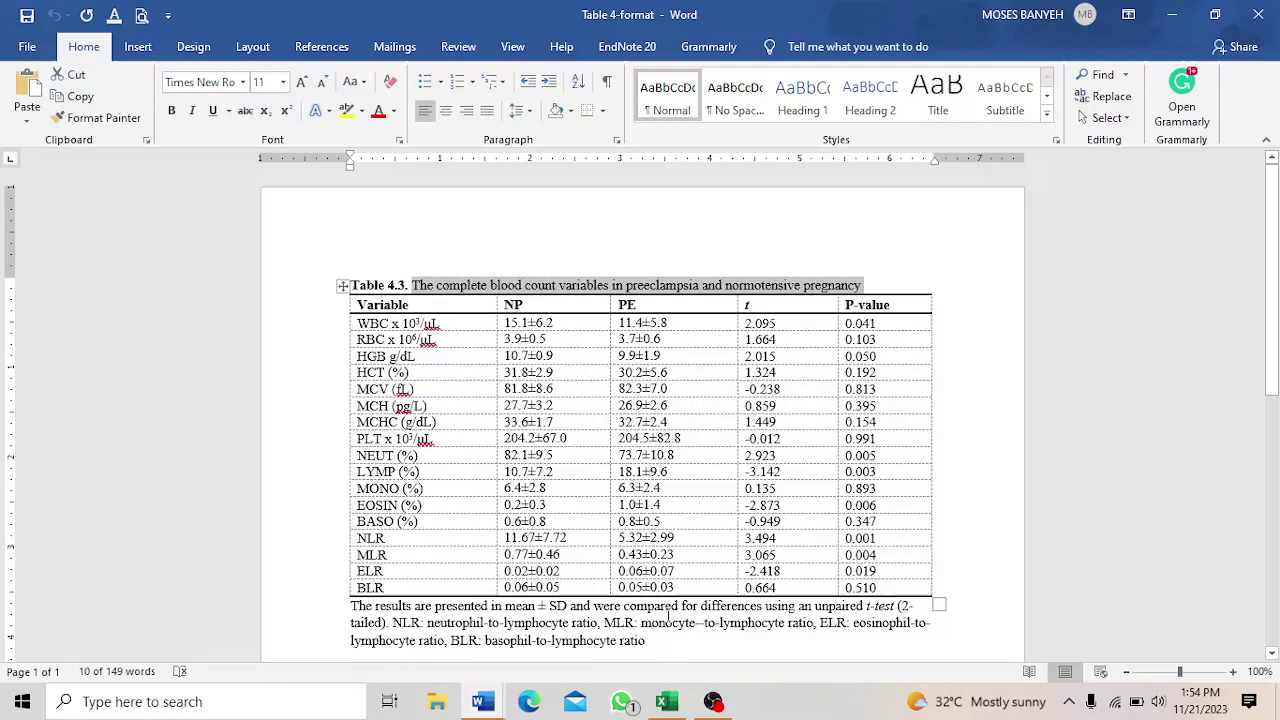
{"action": "left_click", "coordinate": [483, 702]}
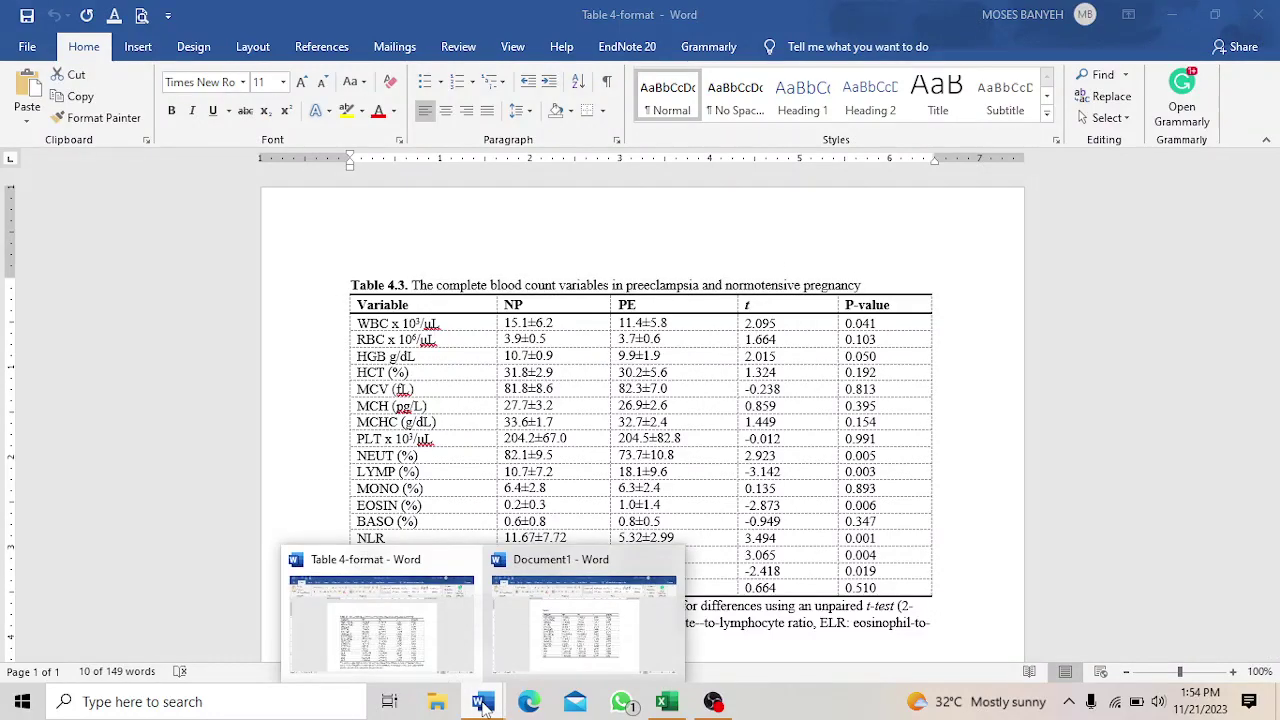
{"action": "left_click", "coordinate": [548, 636]}
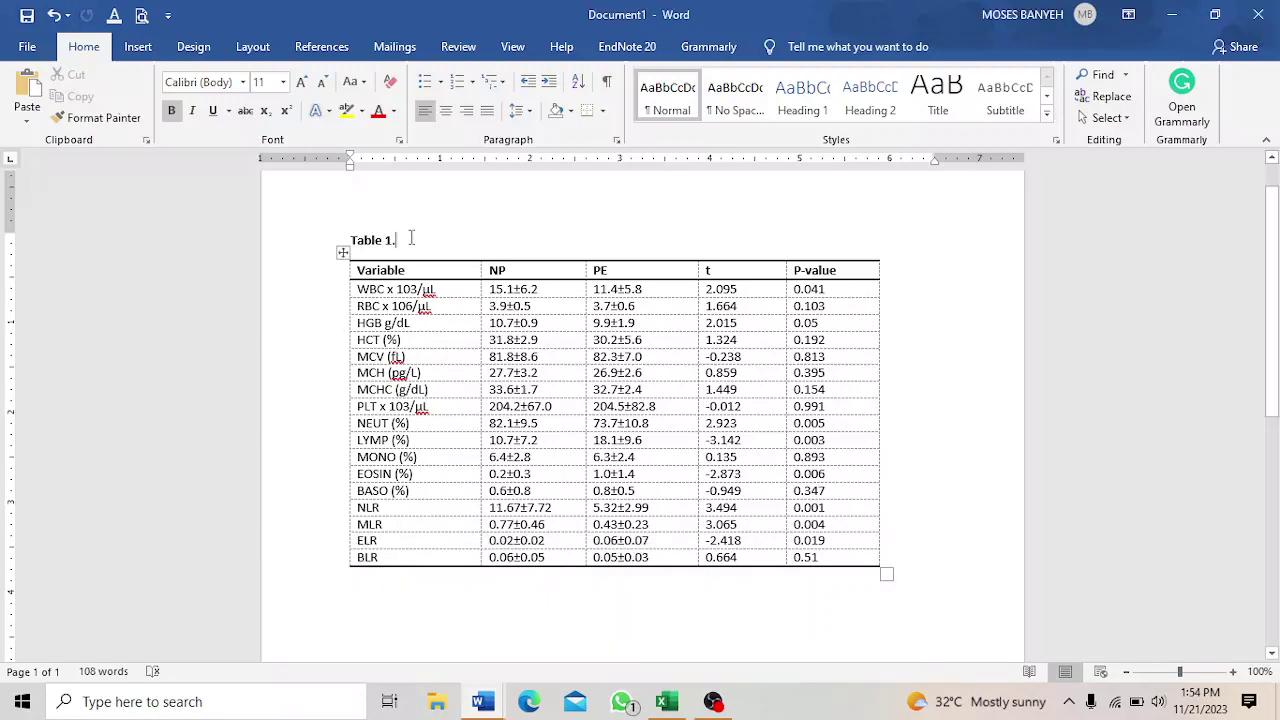
{"action": "key", "text": "ctrl+v"}
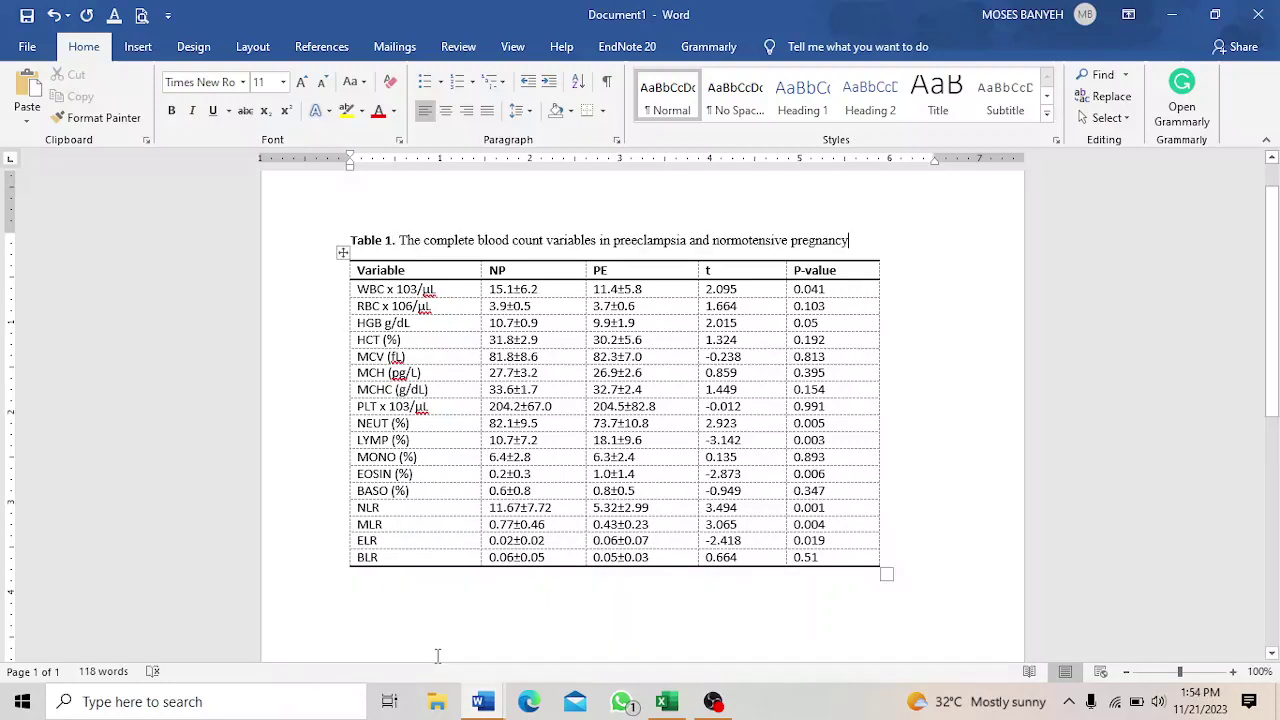
Copy the explanatory note on mean ± SD, unpaired t-test and ratio abbreviations from Table 4-format and paste it below the table in Document1.
{"action": "left_click", "coordinate": [483, 702]}
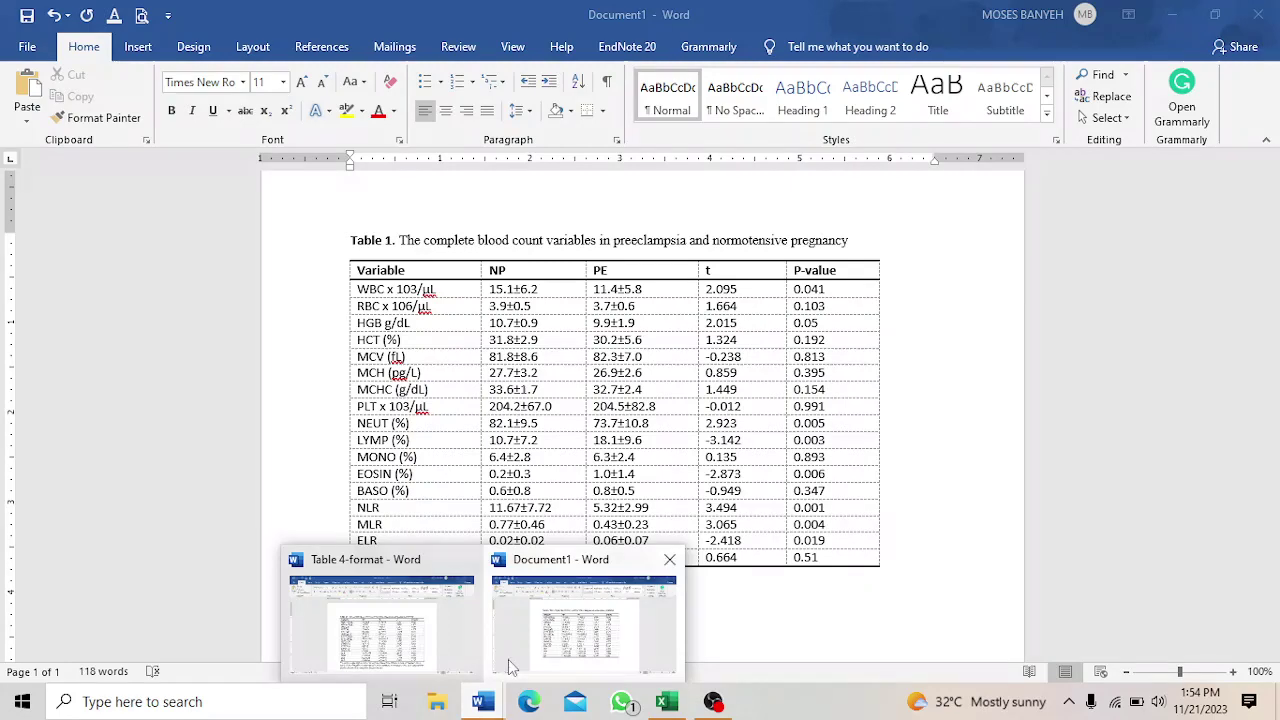
{"action": "left_click", "coordinate": [400, 634]}
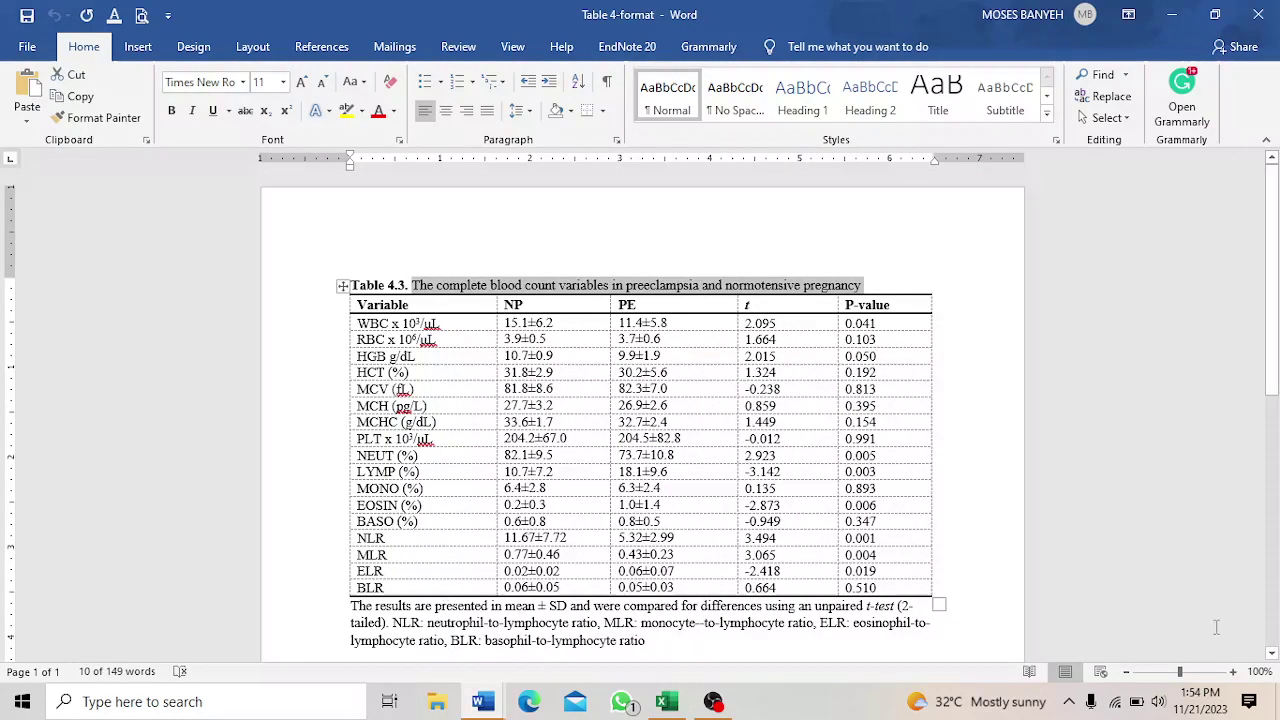
{"action": "left_click", "coordinate": [1272, 653]}
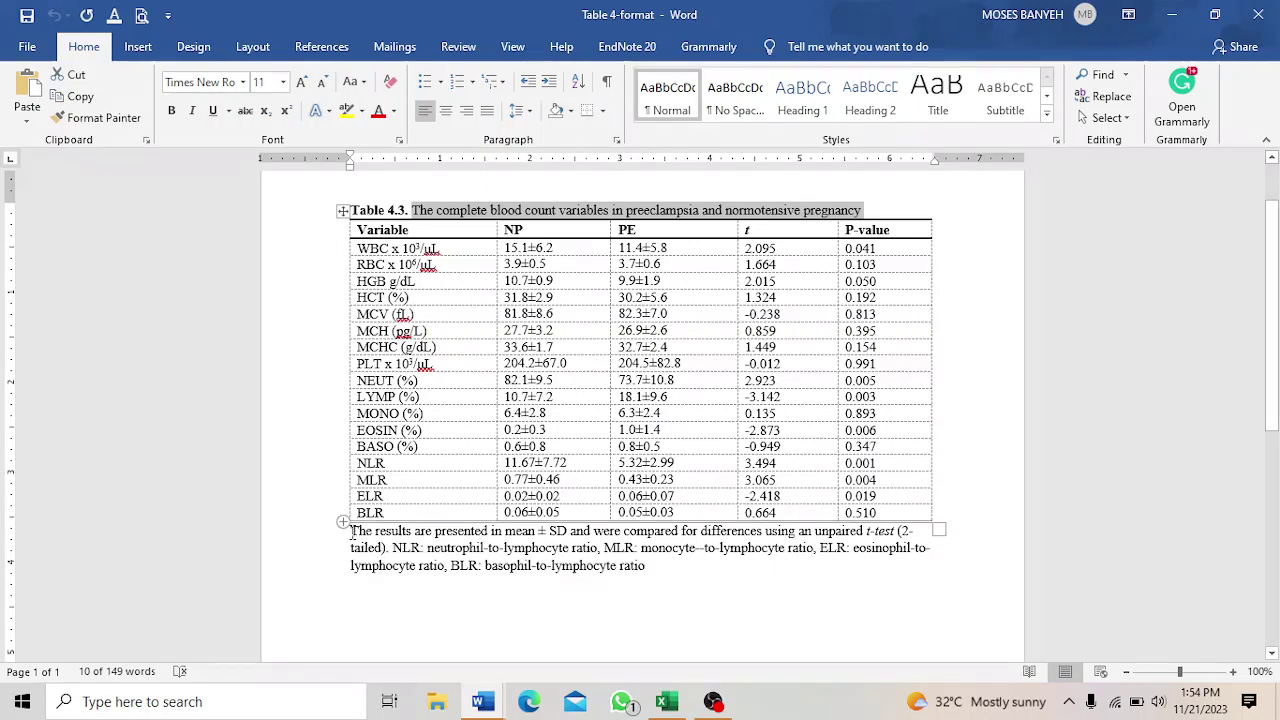
{"action": "left_click_drag", "start_coordinate": [350, 531], "coordinate": [651, 566]}
{"action": "key", "text": "ctrl+c"}
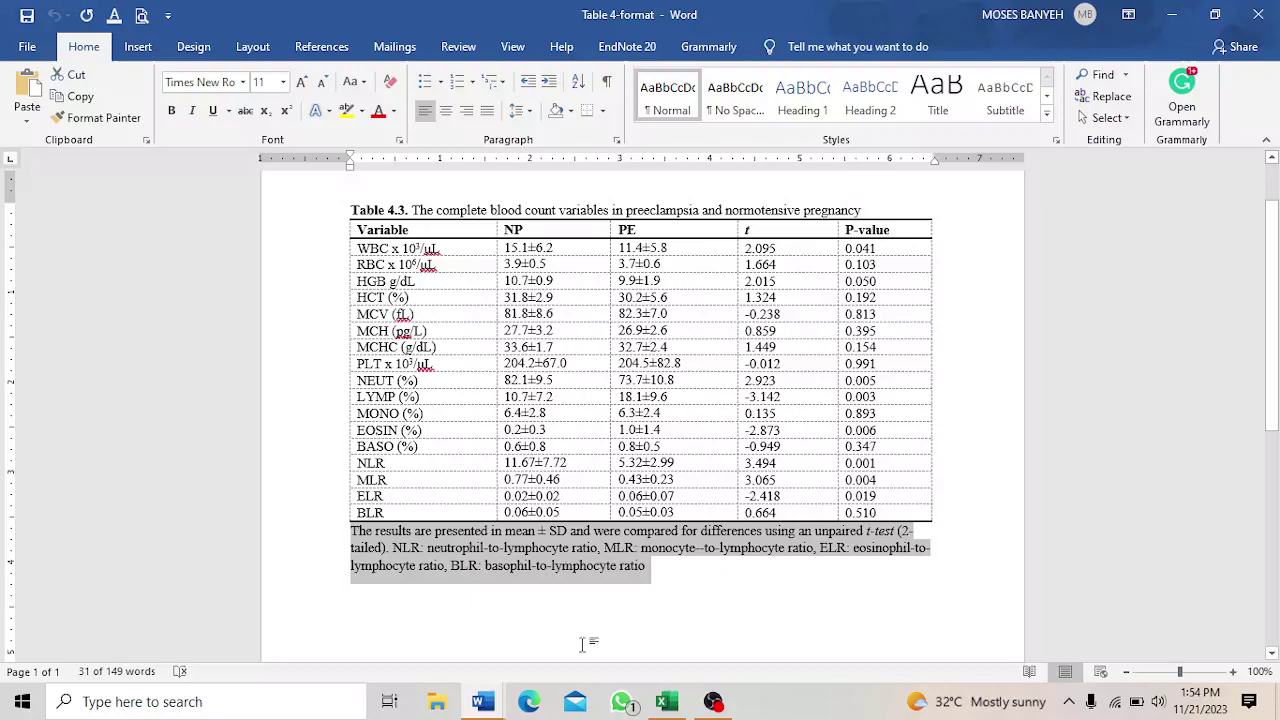
{"action": "mouse_move", "coordinate": [482, 705]}
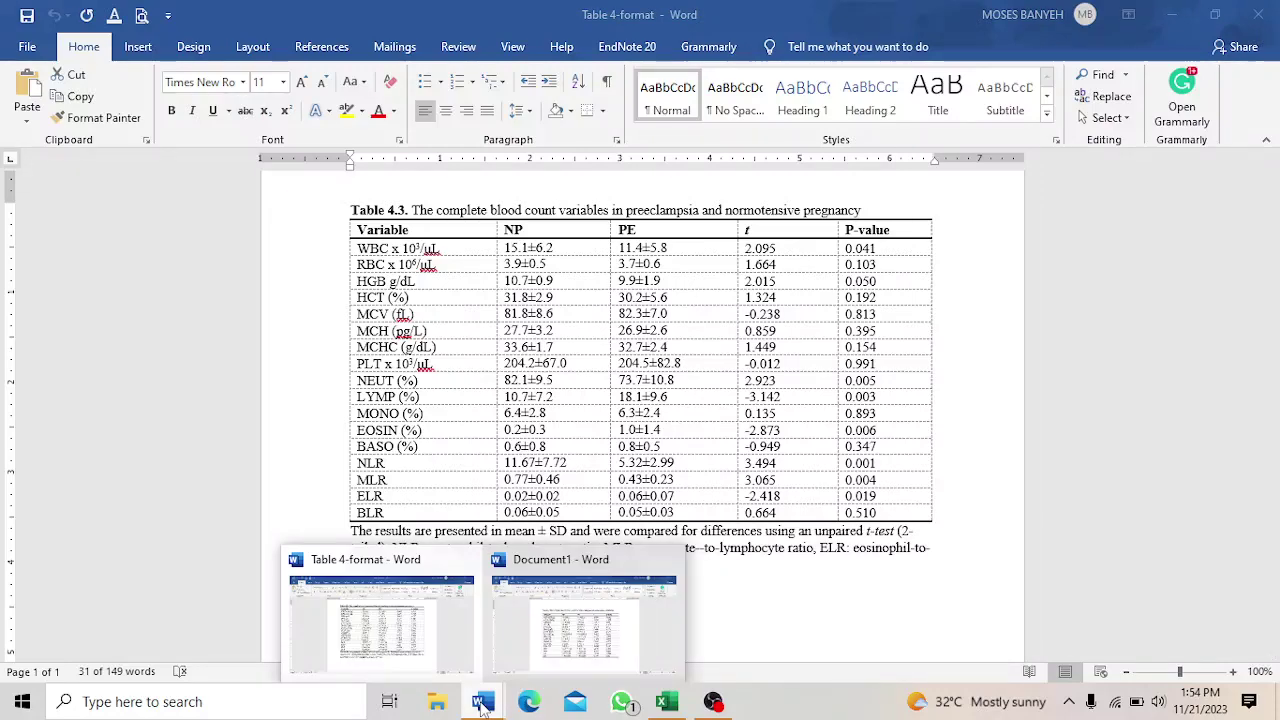
{"action": "left_click", "coordinate": [529, 641]}
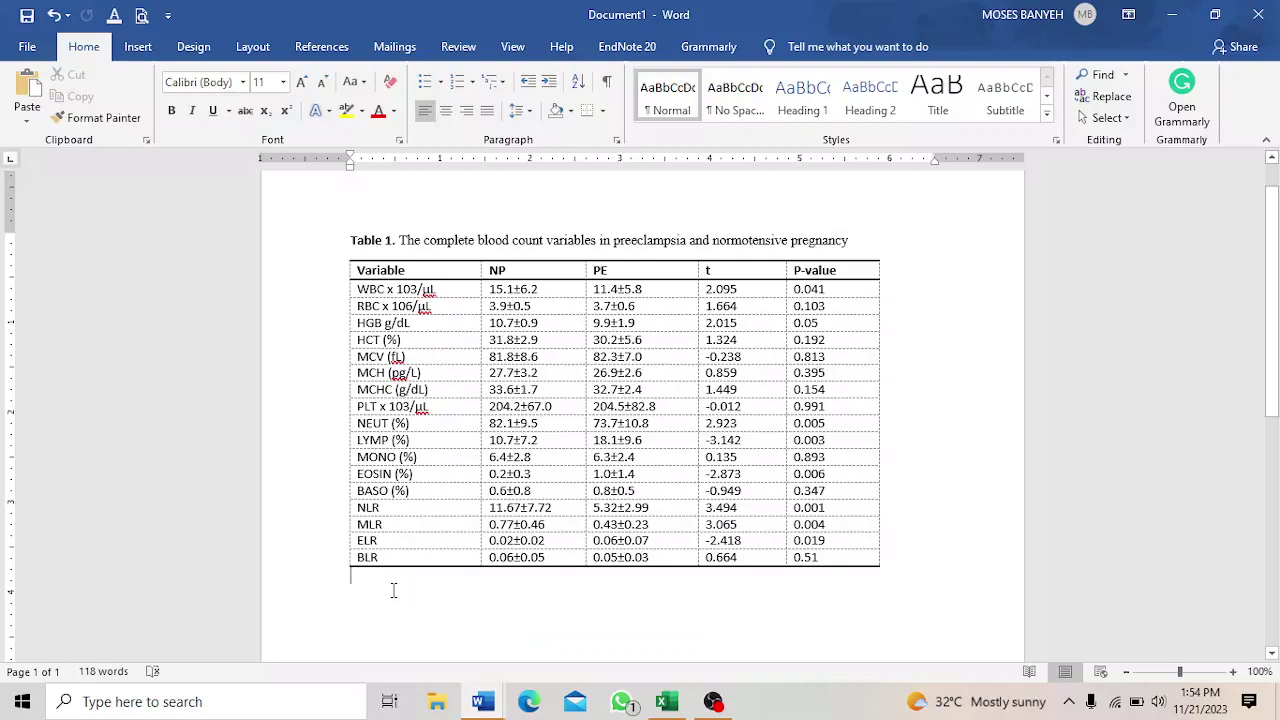
{"action": "key", "text": "ctrl+v"}
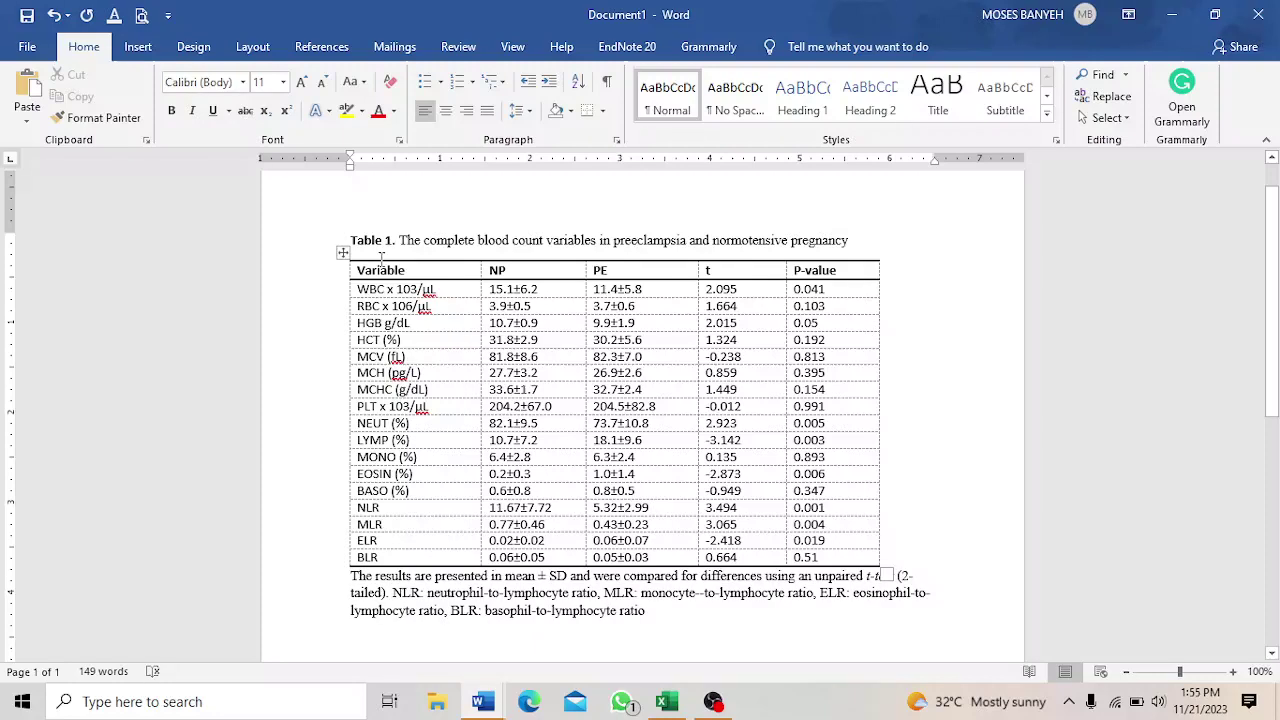
Remove the paragraph spacing after the "Table 1." caption so it sits directly above the table.
{"action": "left_click", "coordinate": [310, 240]}
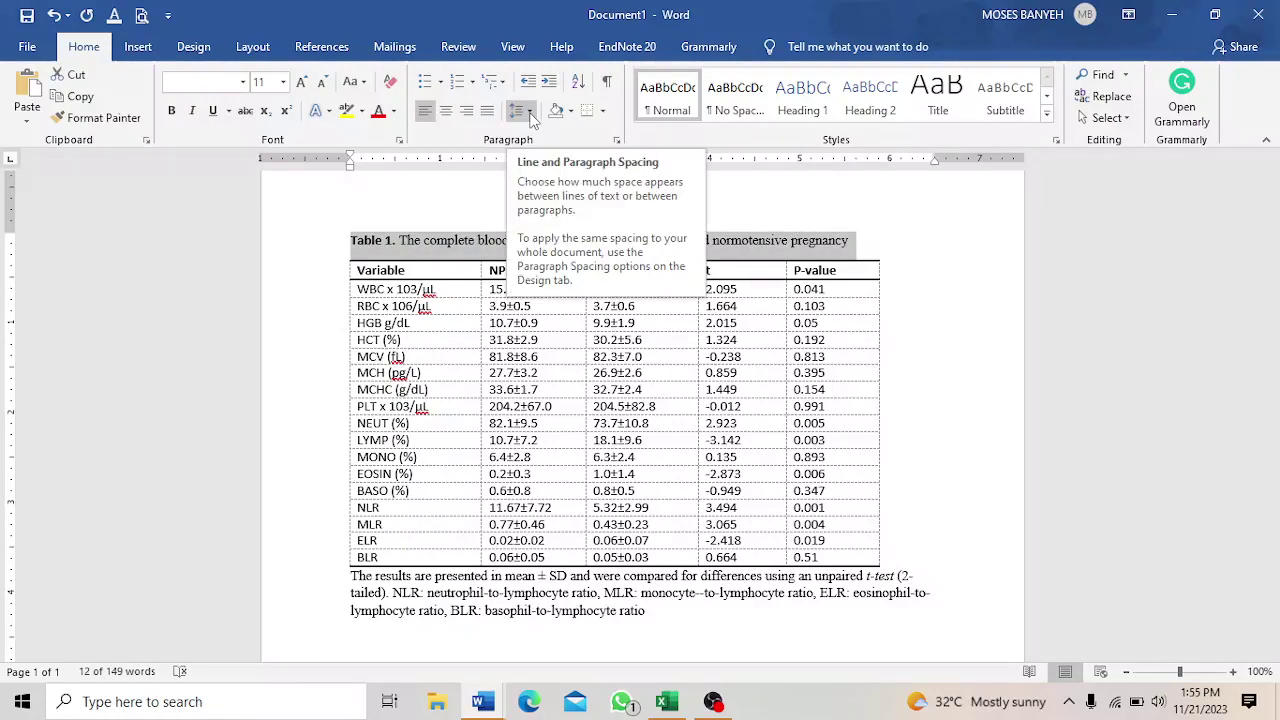
{"action": "left_click", "coordinate": [531, 115]}
{"action": "left_click", "coordinate": [612, 315]}
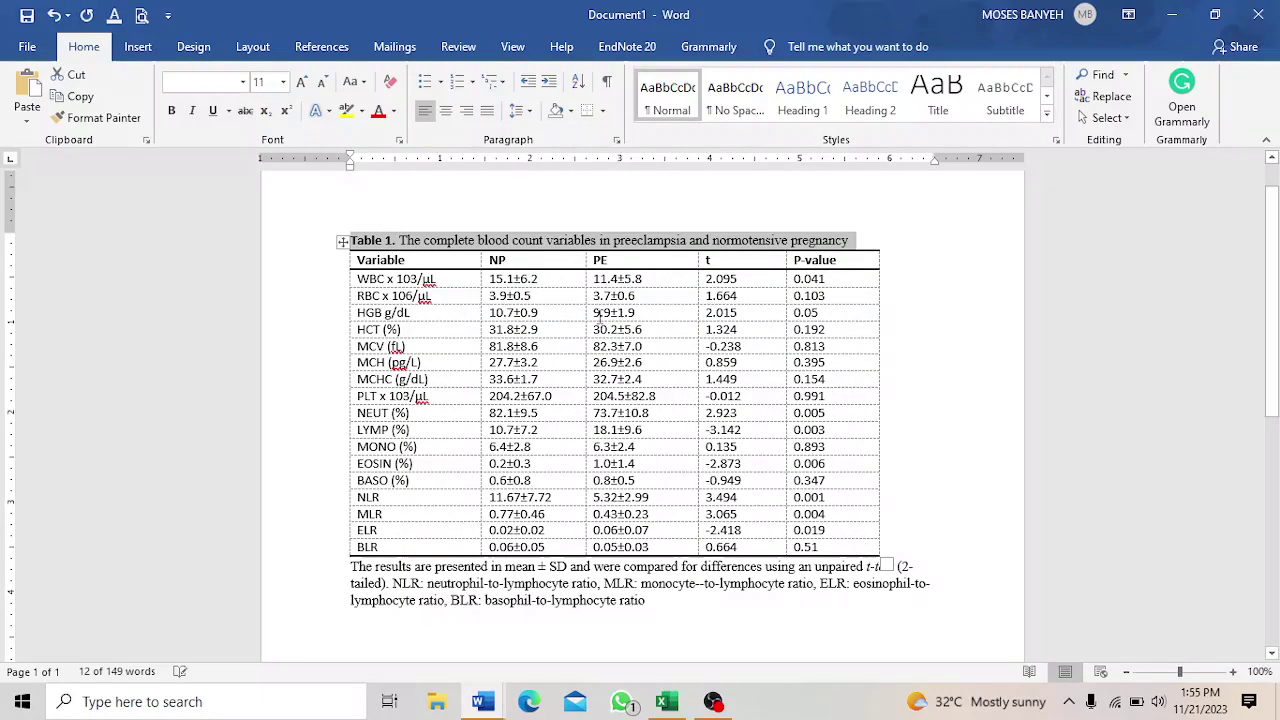
{"action": "left_click", "coordinate": [981, 364]}
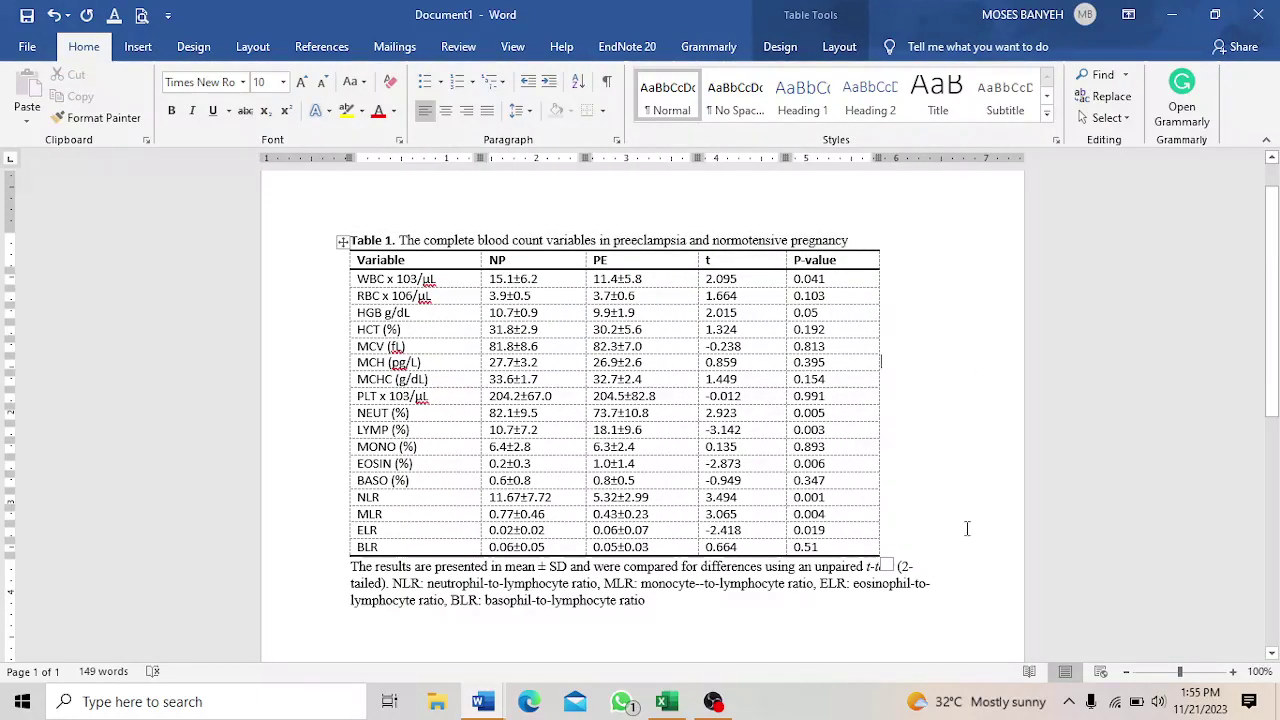
{"action": "left_click", "coordinate": [829, 616]}
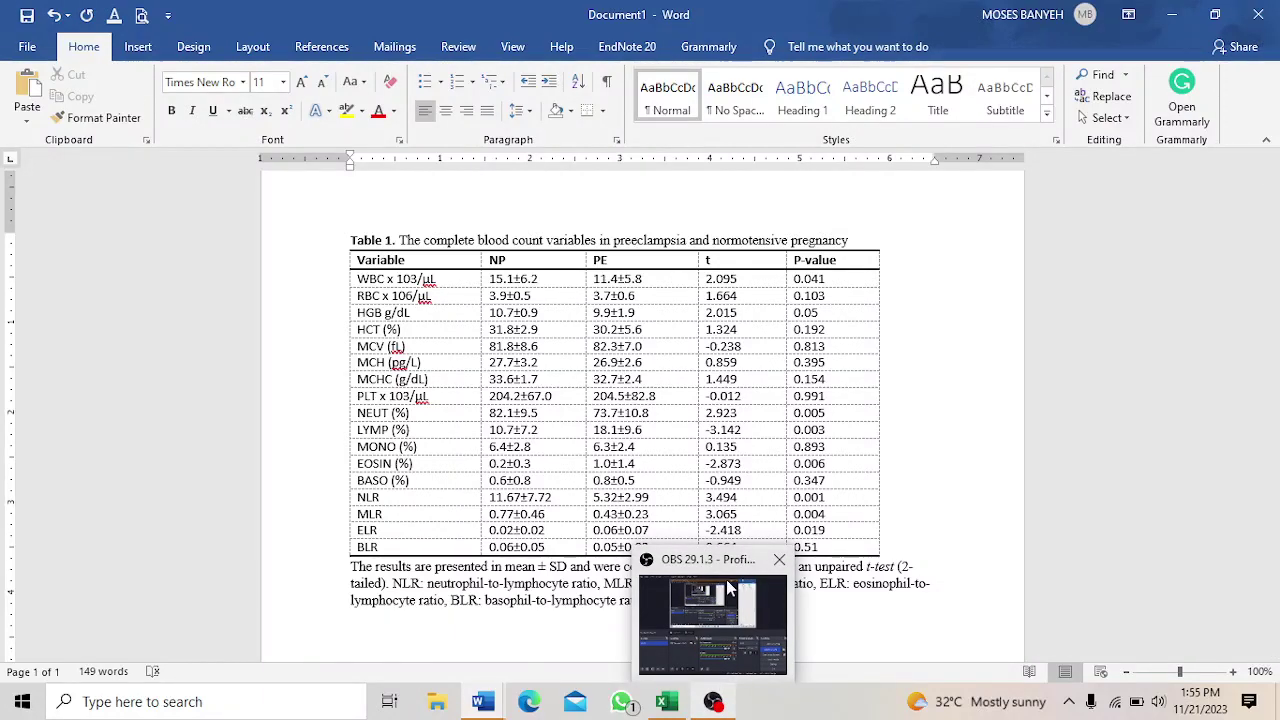
{"action": "left_click", "coordinate": [545, 497]}
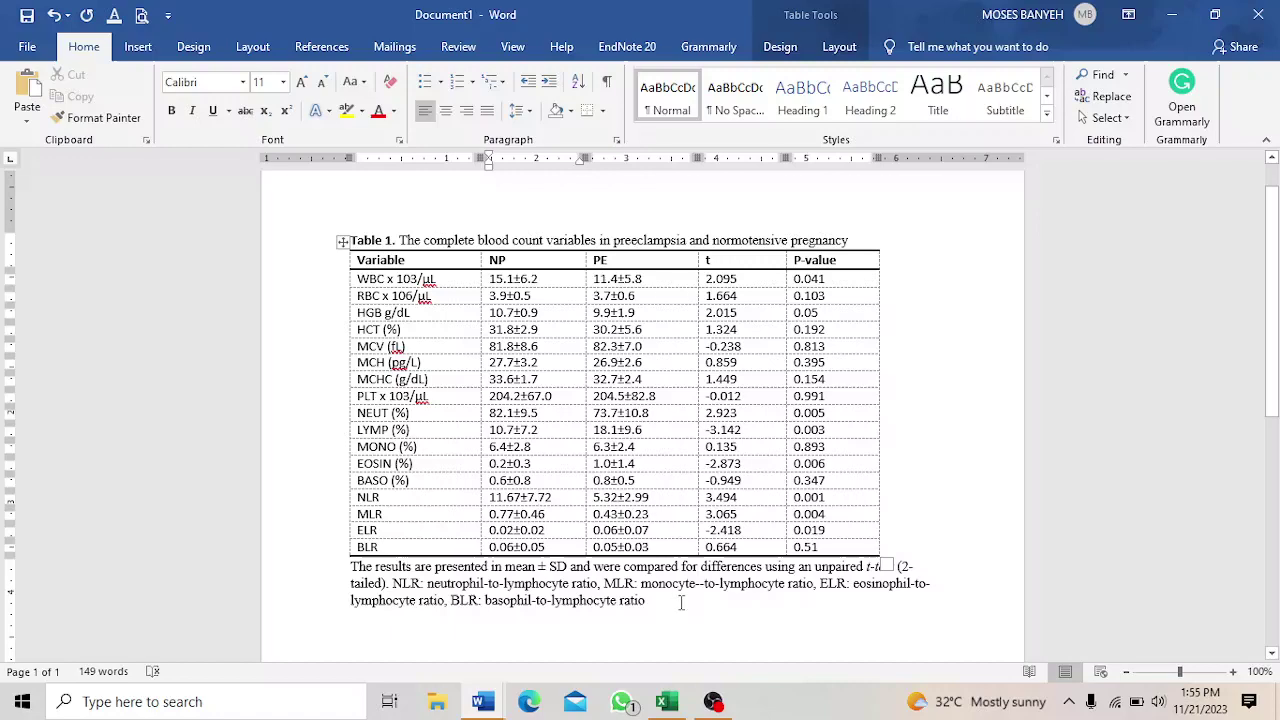
{"action": "left_click", "coordinate": [713, 701]}
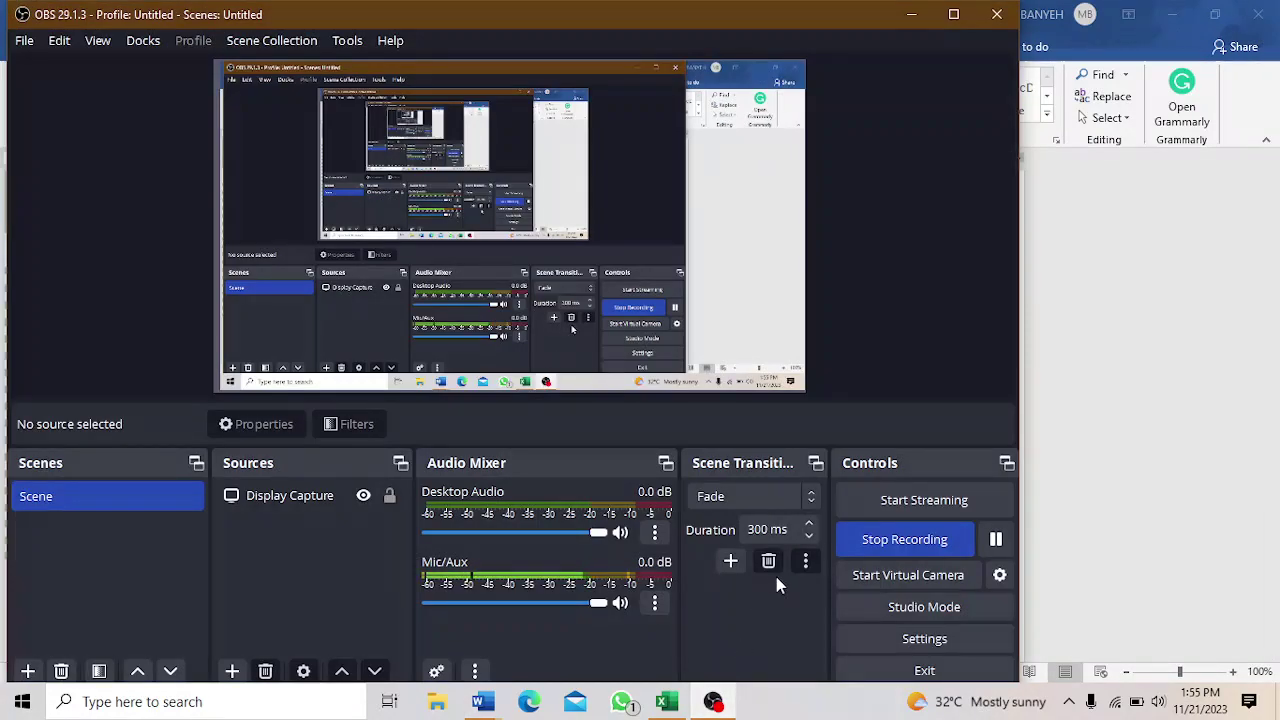